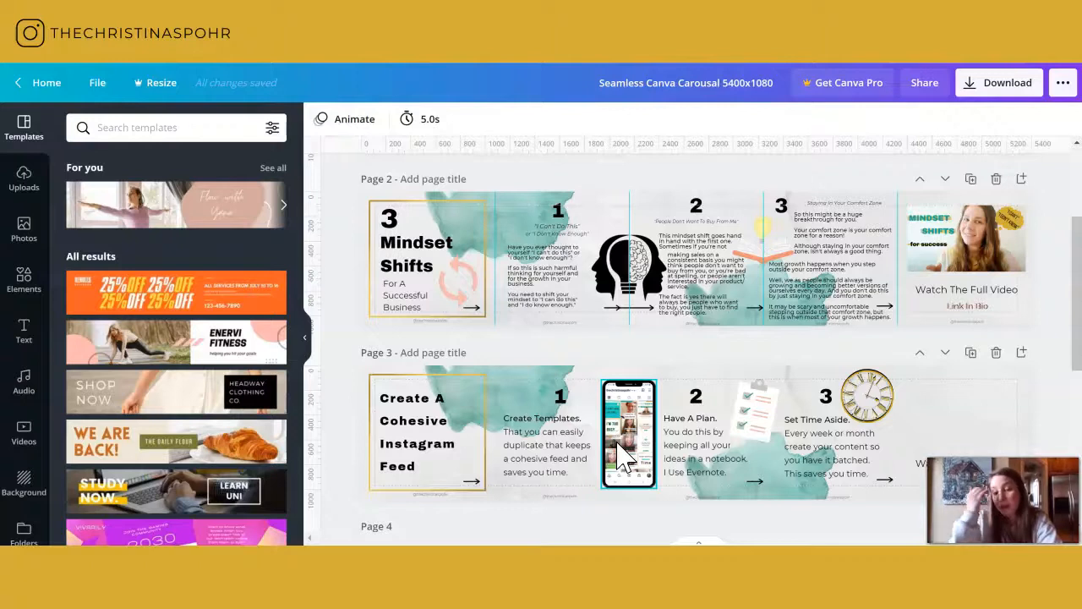
Create a new custom-size design of 5400 x 1080 px and dismiss the cash-back offer.
{"action": "left_click", "coordinate": [633, 531]}
{"action": "left_click", "coordinate": [695, 404]}
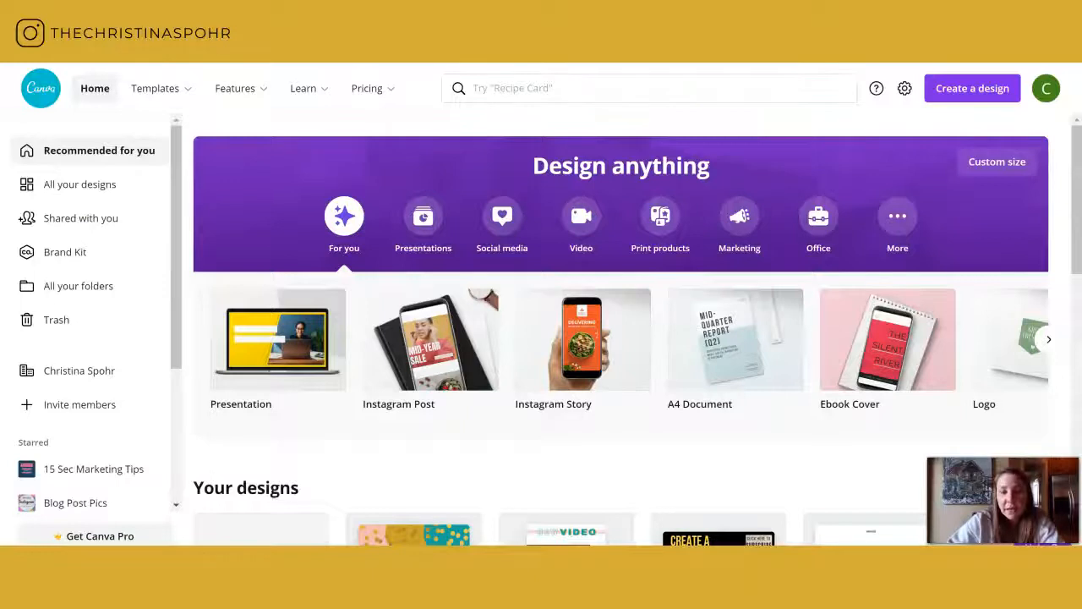
{"action": "left_click", "coordinate": [976, 100]}
{"action": "left_click", "coordinate": [892, 463]}
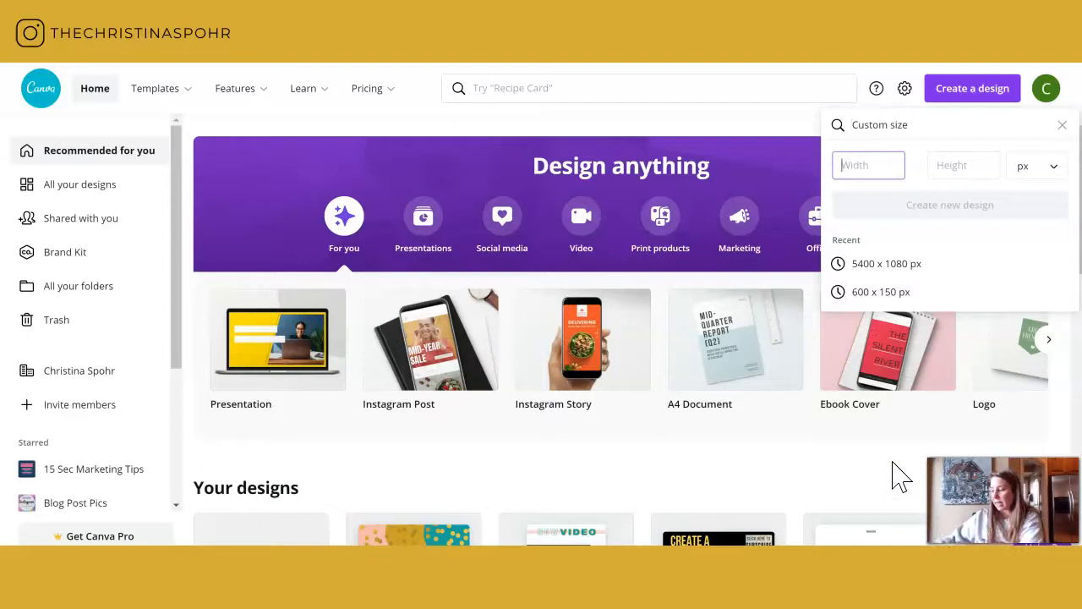
{"action": "type", "text": "5400"}
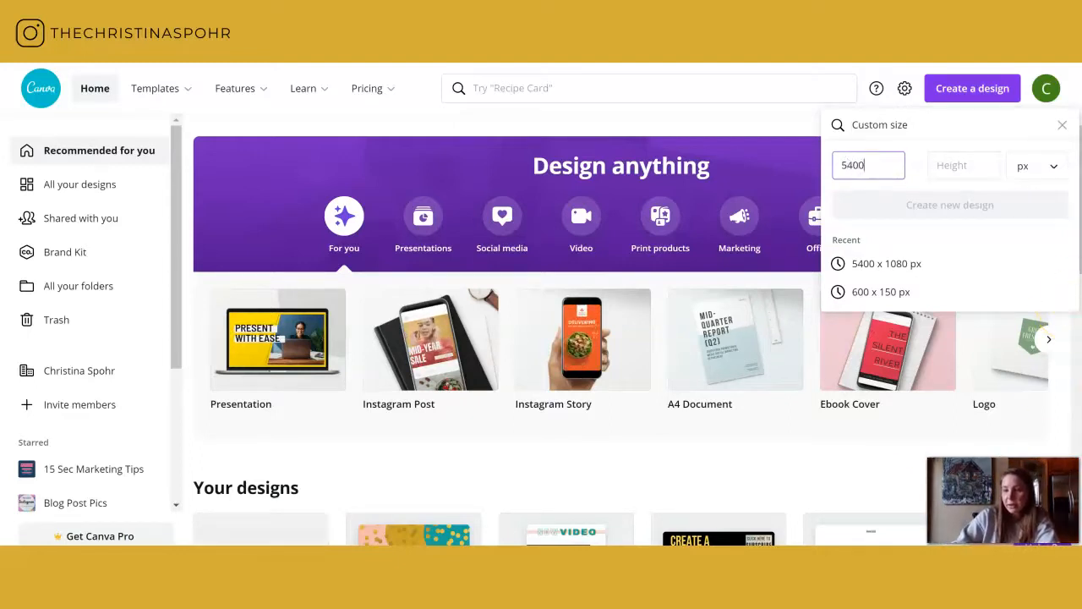
{"action": "left_click", "coordinate": [963, 162]}
{"action": "type", "text": "108"}
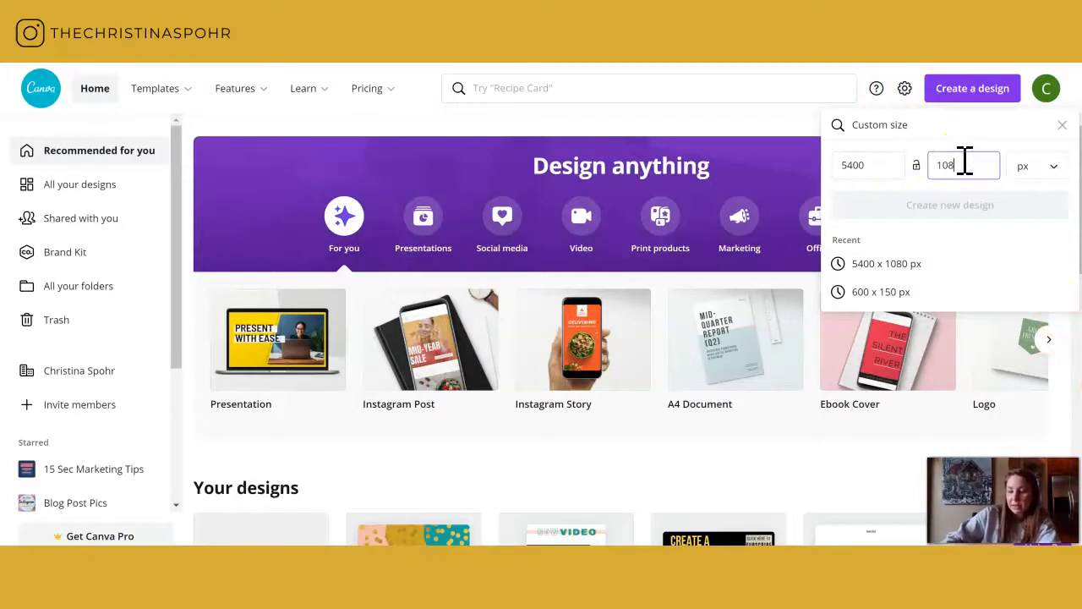
{"action": "type", "text": "0"}
{"action": "left_click", "coordinate": [938, 210]}
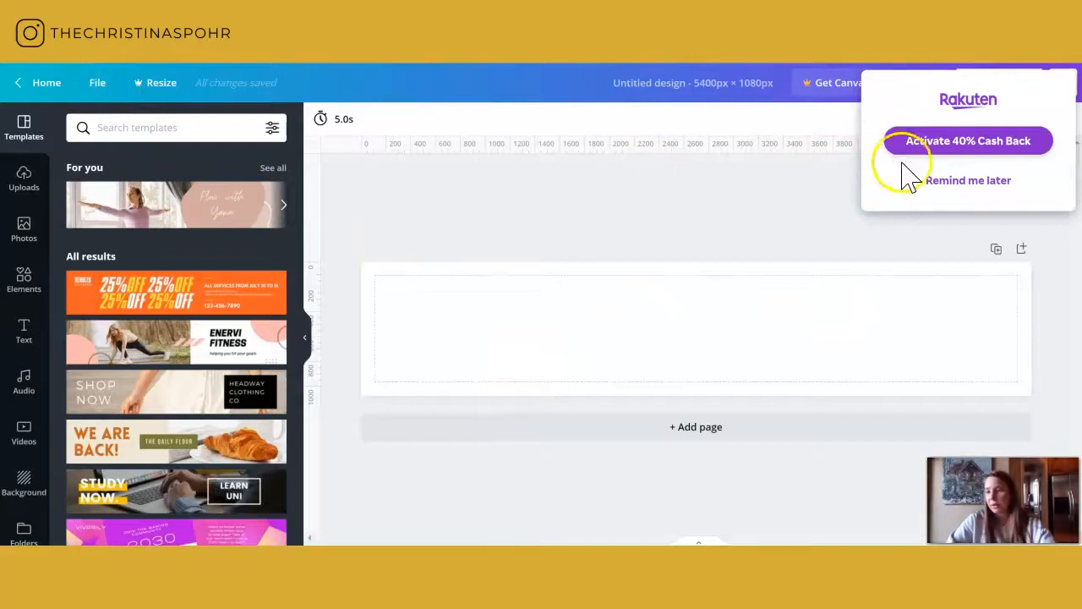
{"action": "left_click", "coordinate": [930, 183]}
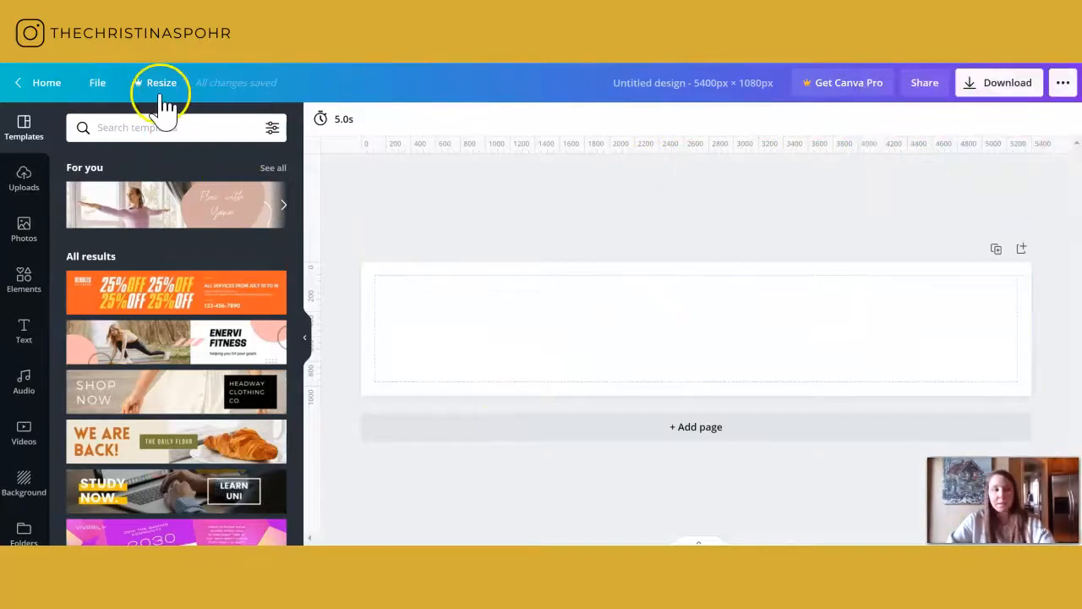
Check that rulers and guides are shown, and place four vertical guides dividing the page into five equal sections.
{"action": "left_click", "coordinate": [98, 82]}
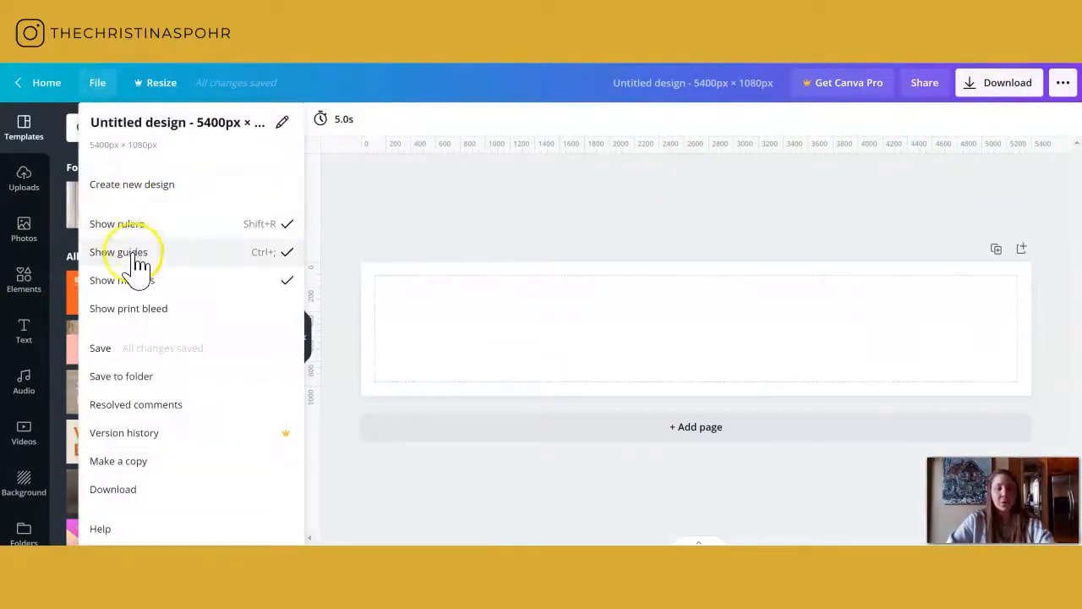
{"action": "left_click", "coordinate": [459, 207]}
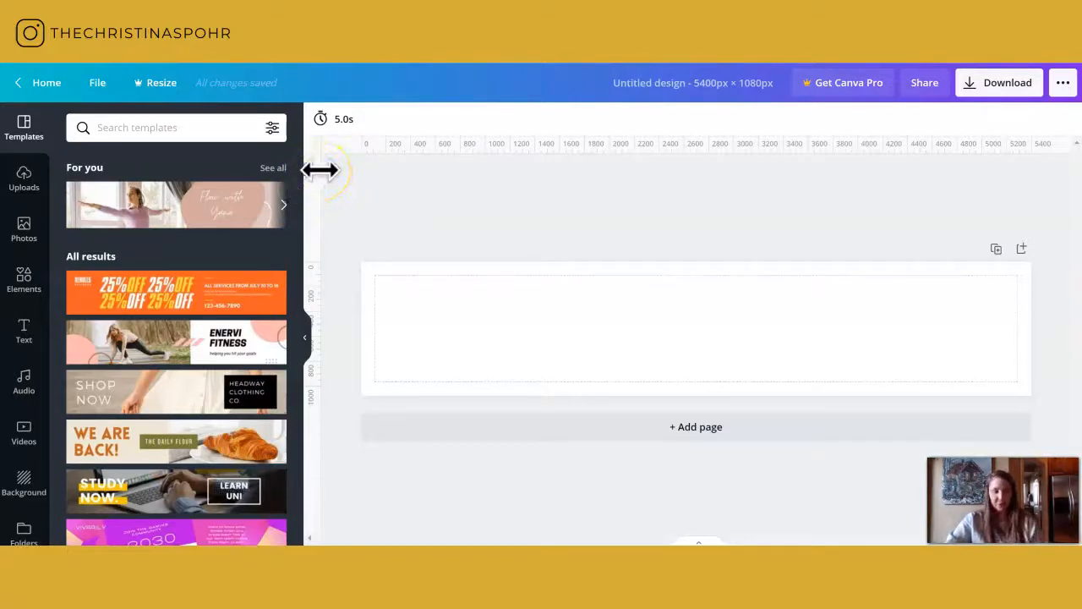
{"action": "left_click_drag", "start_coordinate": [314, 170], "coordinate": [495, 160]}
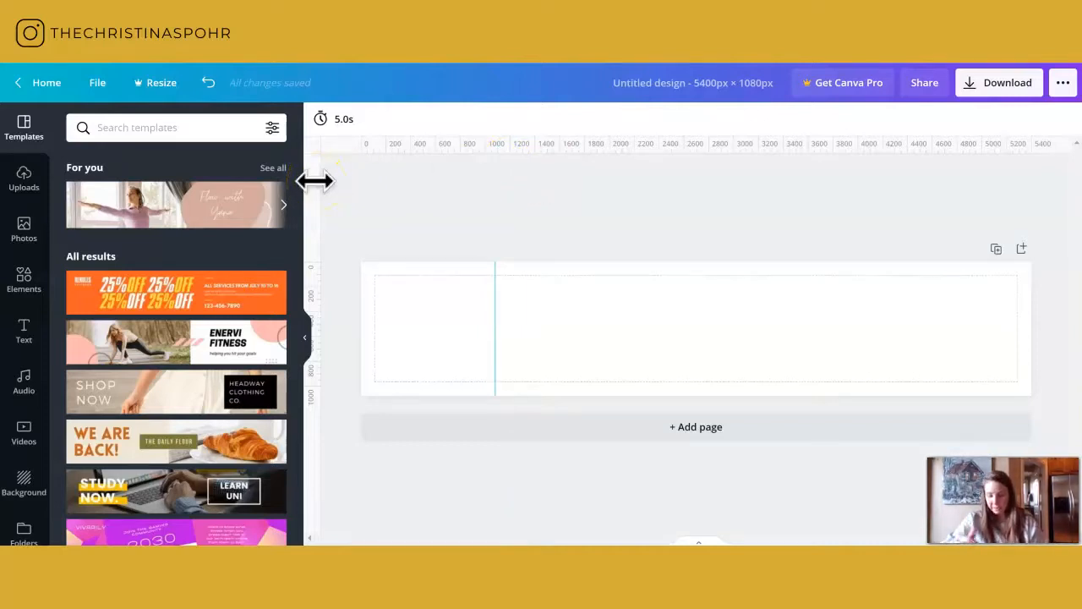
{"action": "left_click_drag", "start_coordinate": [368, 175], "coordinate": [629, 183]}
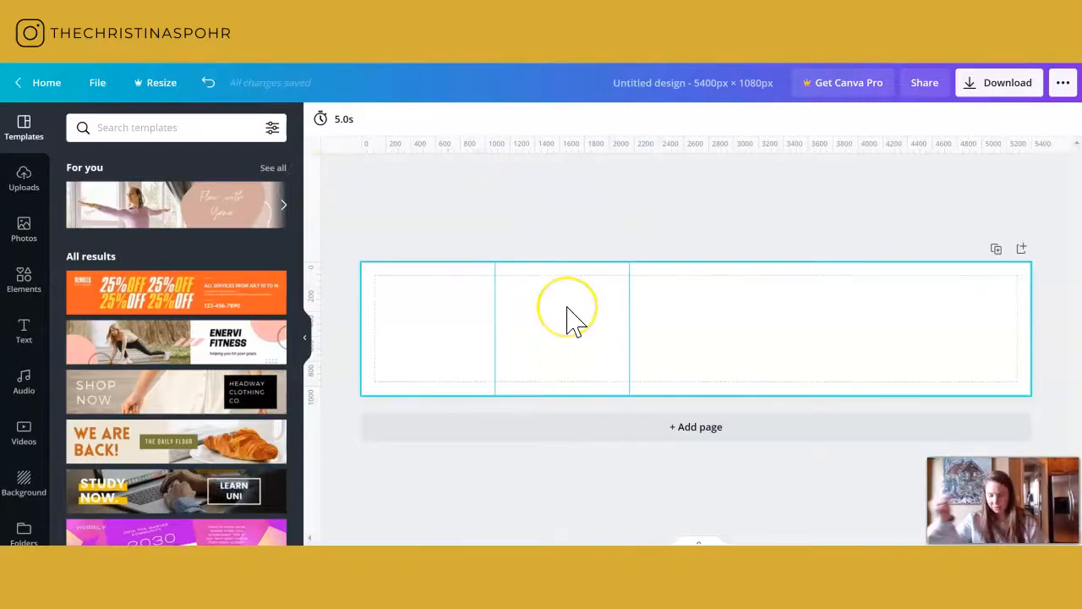
{"action": "left_click_drag", "start_coordinate": [309, 218], "coordinate": [763, 208]}
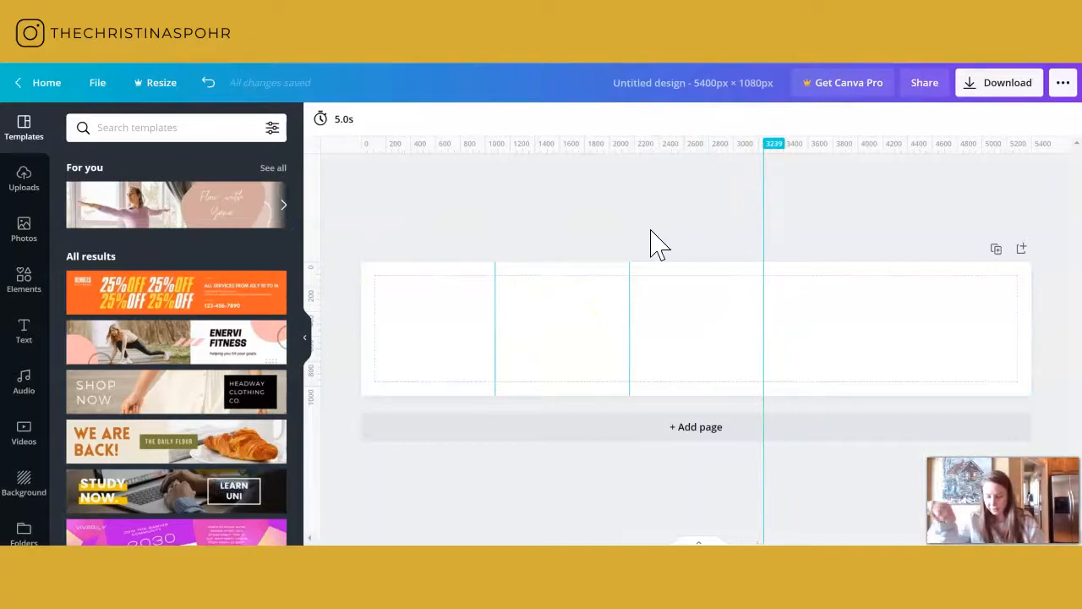
{"action": "left_click_drag", "start_coordinate": [309, 254], "coordinate": [897, 195]}
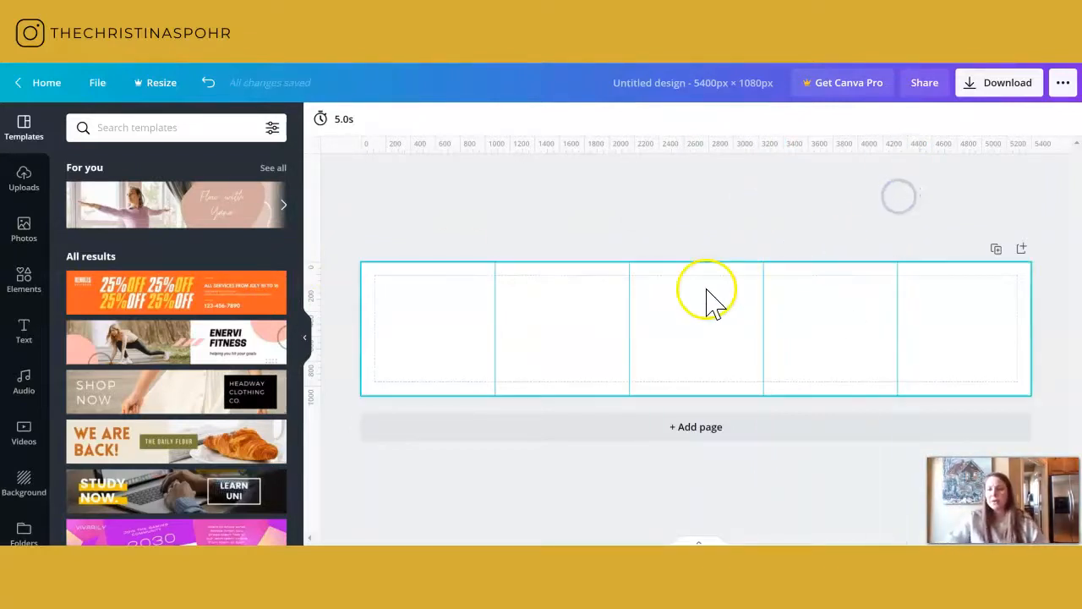
Duplicate the blank page and select page 1 for editing.
{"action": "left_click", "coordinate": [995, 252]}
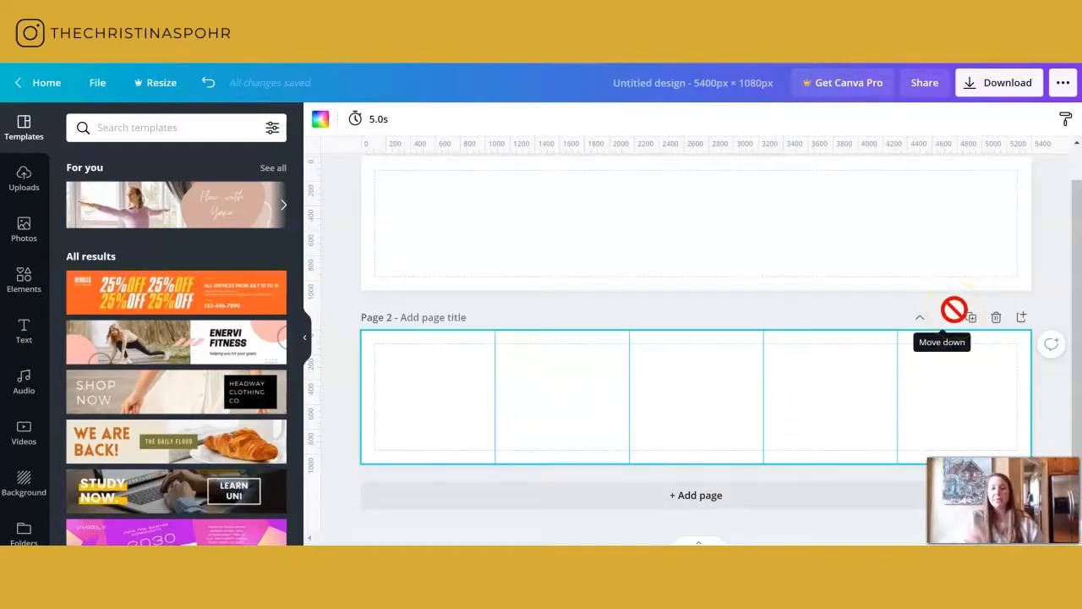
{"action": "scroll", "coordinate": [786, 283], "scroll_direction": "up", "scroll_amount": 1}
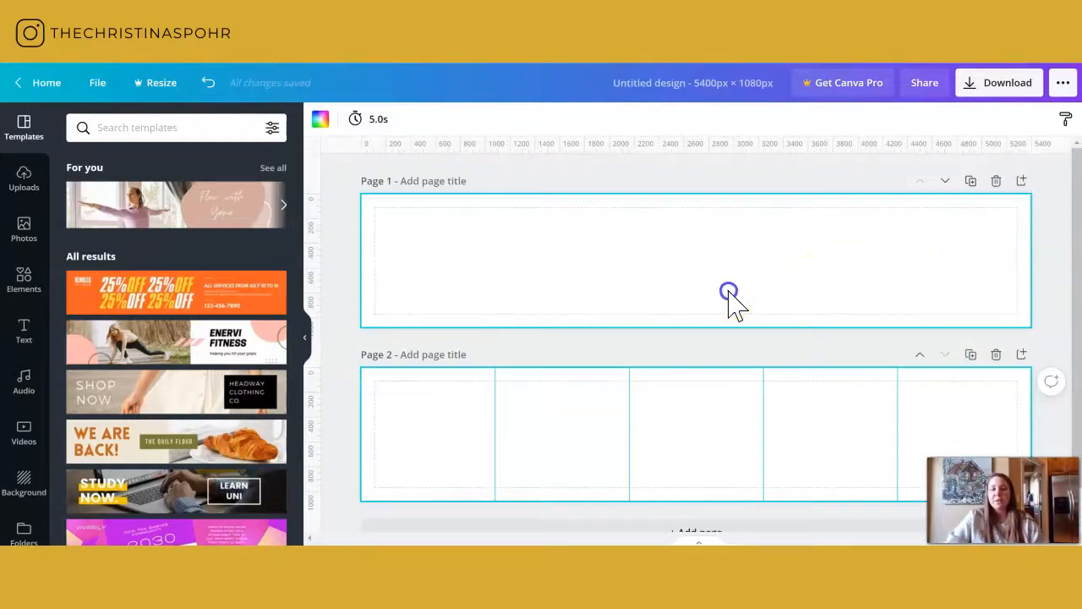
{"action": "left_click", "coordinate": [729, 292]}
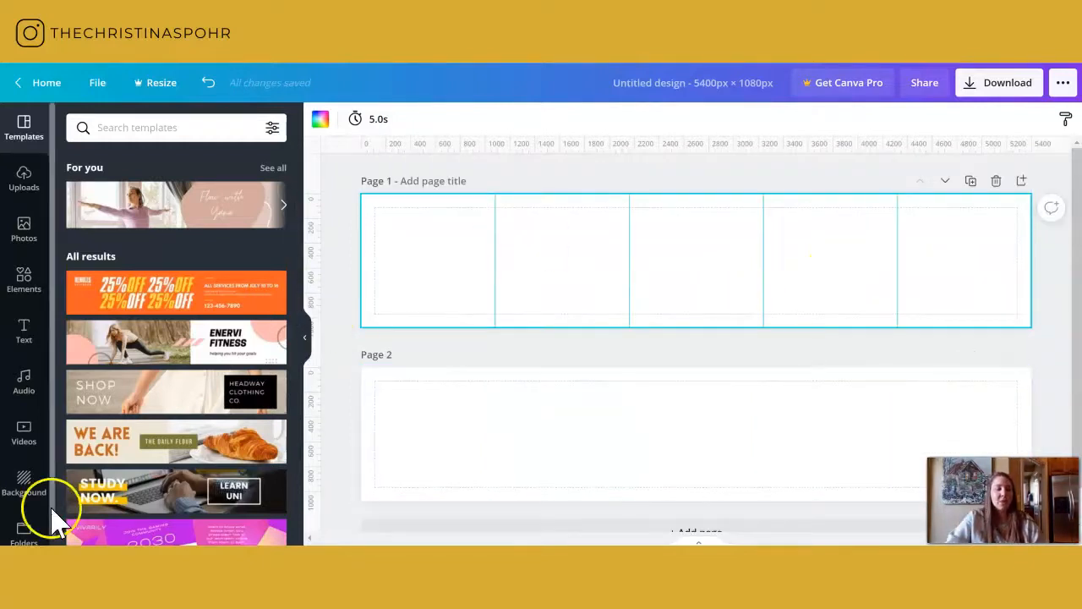
Apply the recently used pink flower on blue sky as page 1's background and set its transparency to 42.
{"action": "left_click", "coordinate": [28, 493]}
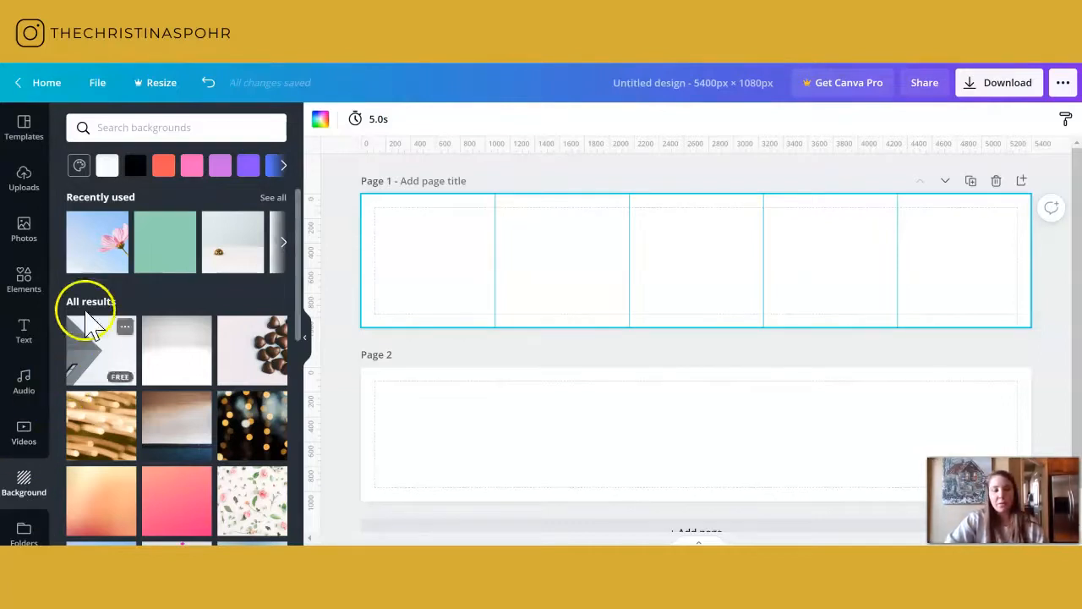
{"action": "left_click", "coordinate": [108, 258]}
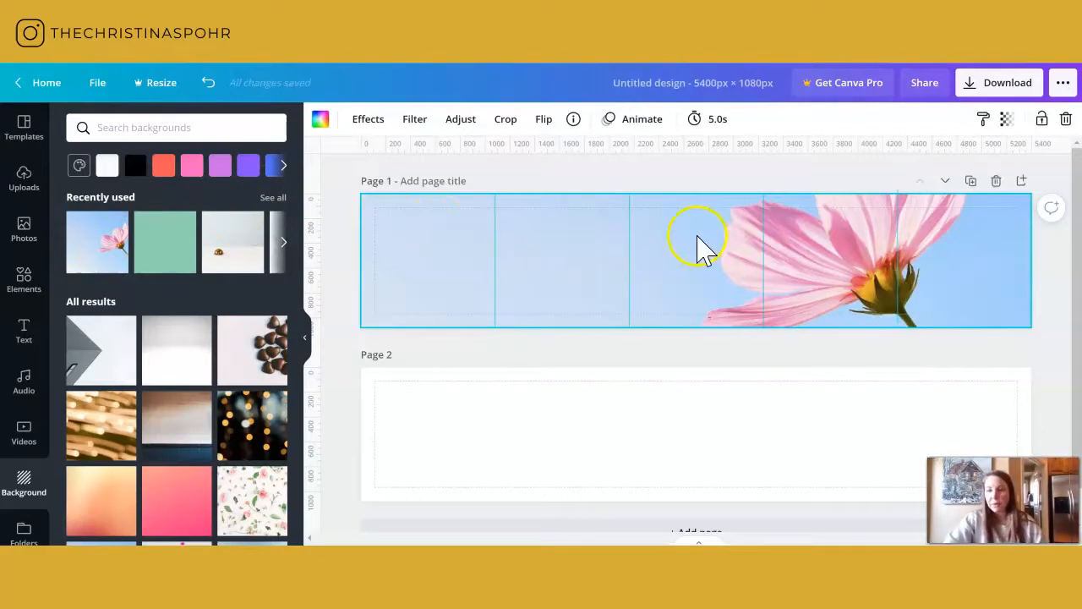
{"action": "left_click", "coordinate": [1006, 119]}
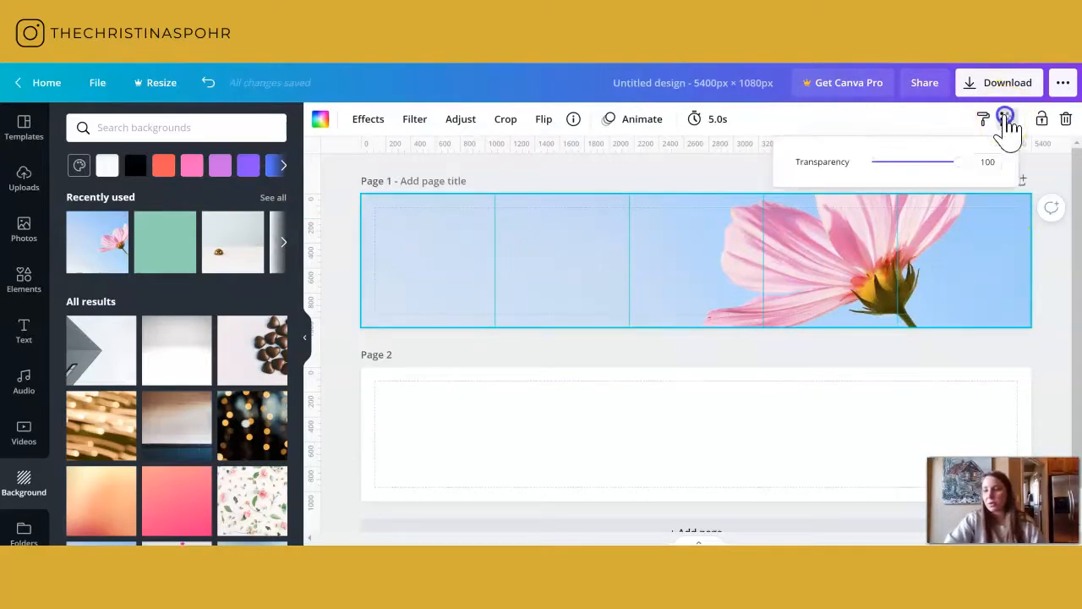
{"action": "left_click_drag", "start_coordinate": [964, 165], "coordinate": [920, 163]}
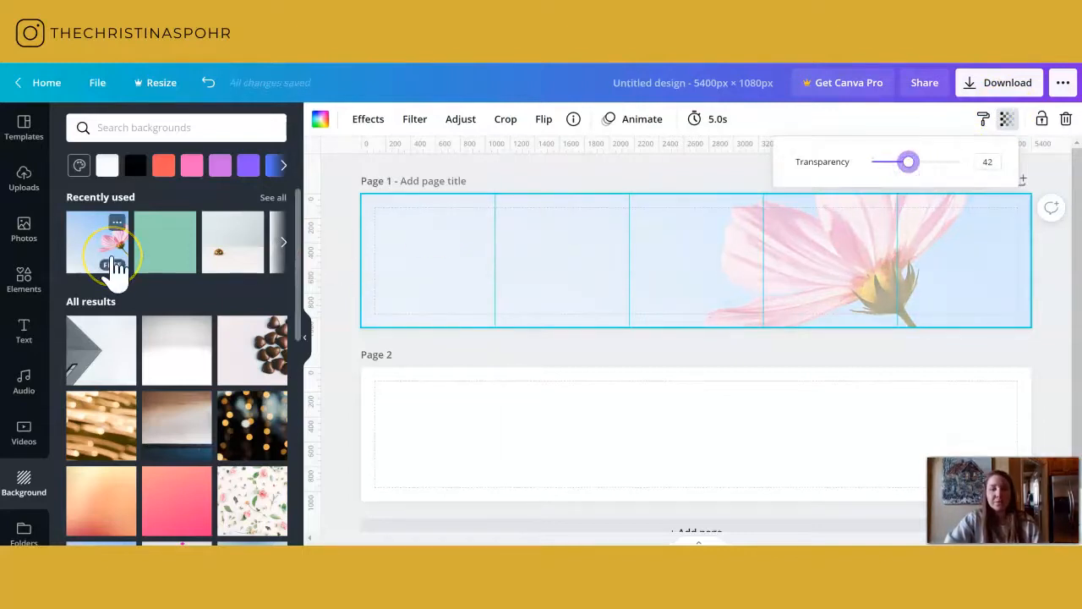
Add the recently used green brush stroke near the page's upper edge across the second guide and recolor it with the turquoise brand color.
{"action": "left_click", "coordinate": [25, 294]}
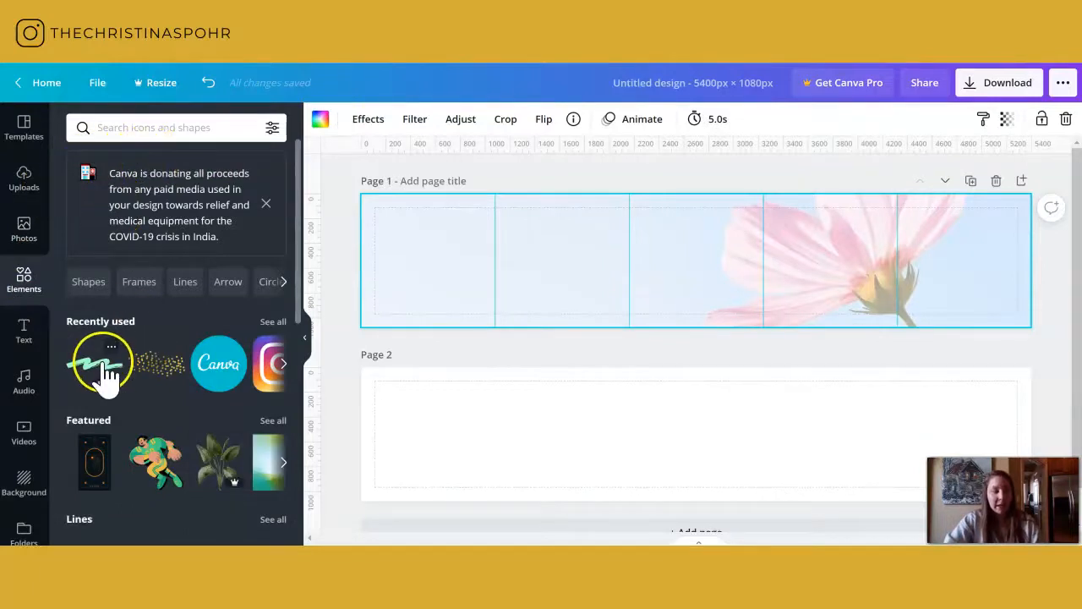
{"action": "left_click", "coordinate": [106, 372]}
{"action": "mouse_move", "coordinate": [678, 259]}
{"action": "left_mouse_down"}
{"action": "mouse_move", "coordinate": [565, 247]}
{"action": "mouse_move", "coordinate": [606, 220]}
{"action": "mouse_move", "coordinate": [851, 287]}
{"action": "mouse_move", "coordinate": [874, 314]}
{"action": "left_mouse_up"}
{"action": "mouse_move", "coordinate": [1002, 329]}
{"action": "left_mouse_down"}
{"action": "mouse_move", "coordinate": [897, 311]}
{"action": "mouse_move", "coordinate": [918, 309]}
{"action": "mouse_move", "coordinate": [653, 221]}
{"action": "left_mouse_up"}
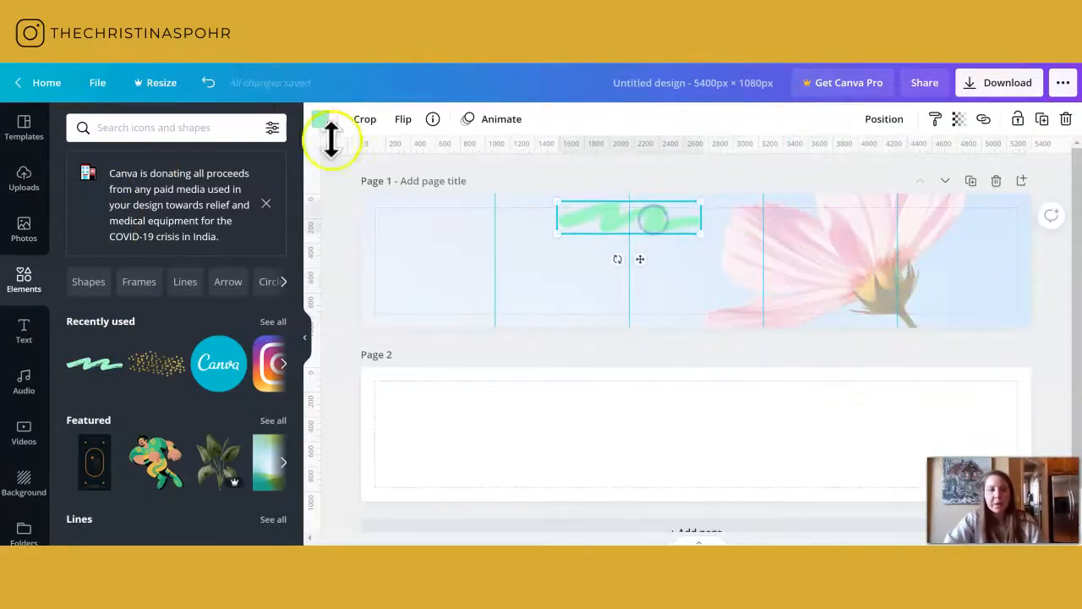
{"action": "left_click", "coordinate": [321, 119]}
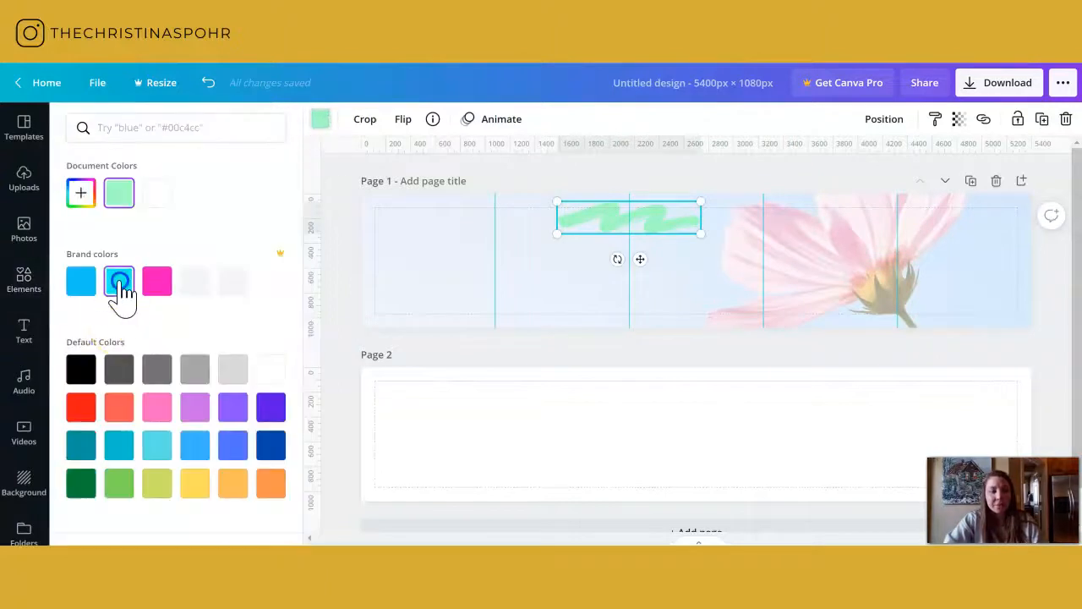
{"action": "left_click", "coordinate": [119, 283]}
Add the Gold Dotted Strokes element and place it along the page's lower edge across the fourth guide, reaching the right end.
{"action": "left_click", "coordinate": [34, 284]}
{"action": "left_click", "coordinate": [173, 349]}
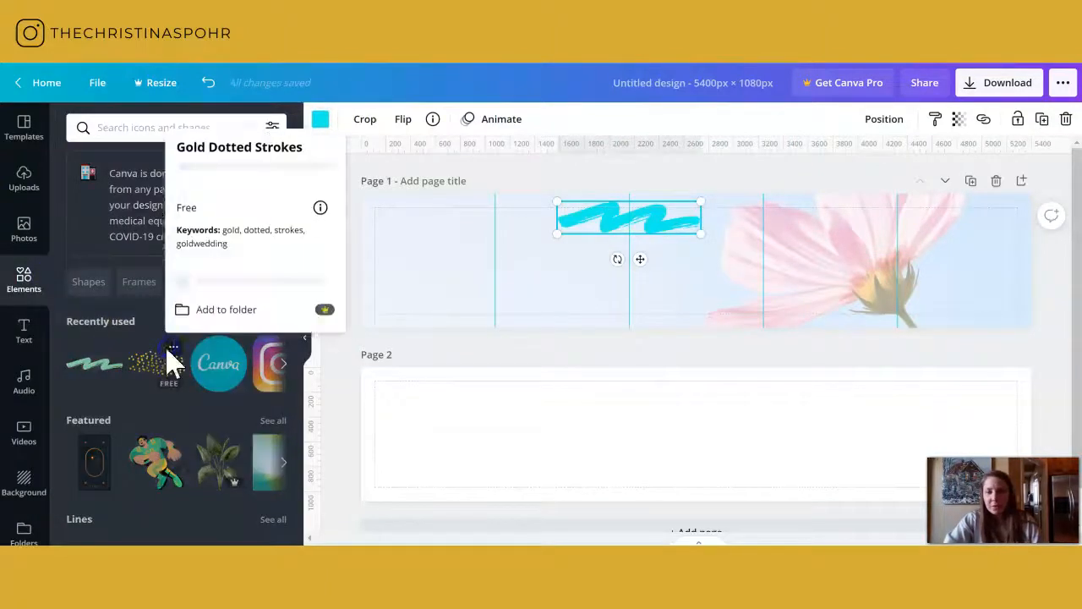
{"action": "left_click", "coordinate": [163, 370]}
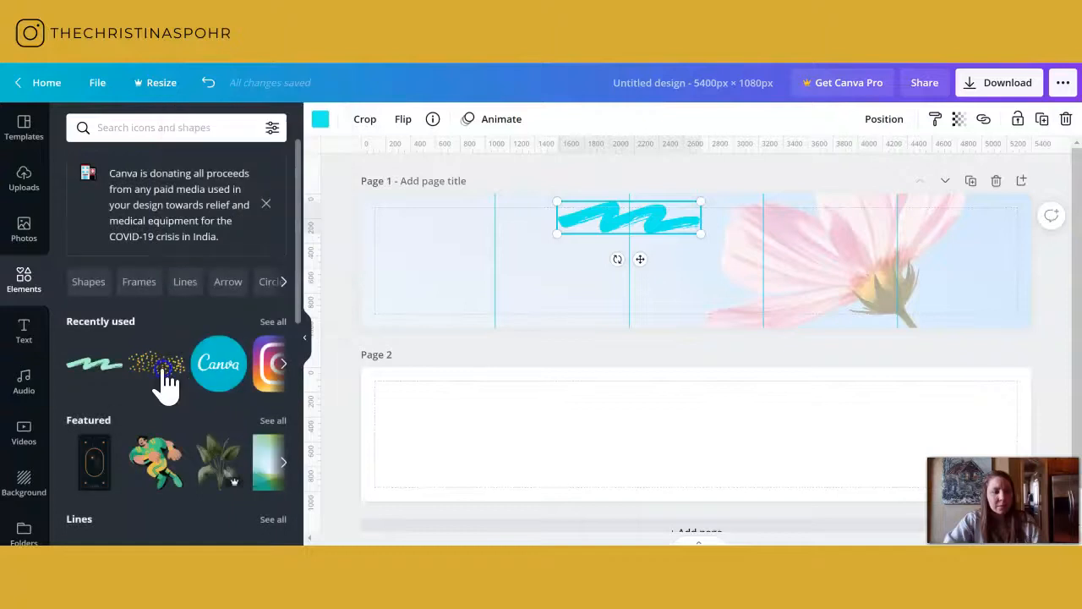
{"action": "left_click", "coordinate": [167, 380]}
{"action": "left_click_drag", "start_coordinate": [662, 259], "coordinate": [913, 285]}
{"action": "mouse_move", "coordinate": [947, 234]}
{"action": "left_mouse_down"}
{"action": "mouse_move", "coordinate": [953, 288]}
{"action": "mouse_move", "coordinate": [902, 314]}
{"action": "mouse_move", "coordinate": [909, 319]}
{"action": "left_mouse_up"}
Search the elements for "flower" and place the free orange stemmed flower upright across the first guide.
{"action": "scroll", "coordinate": [150, 432], "scroll_direction": "down", "scroll_amount": 2}
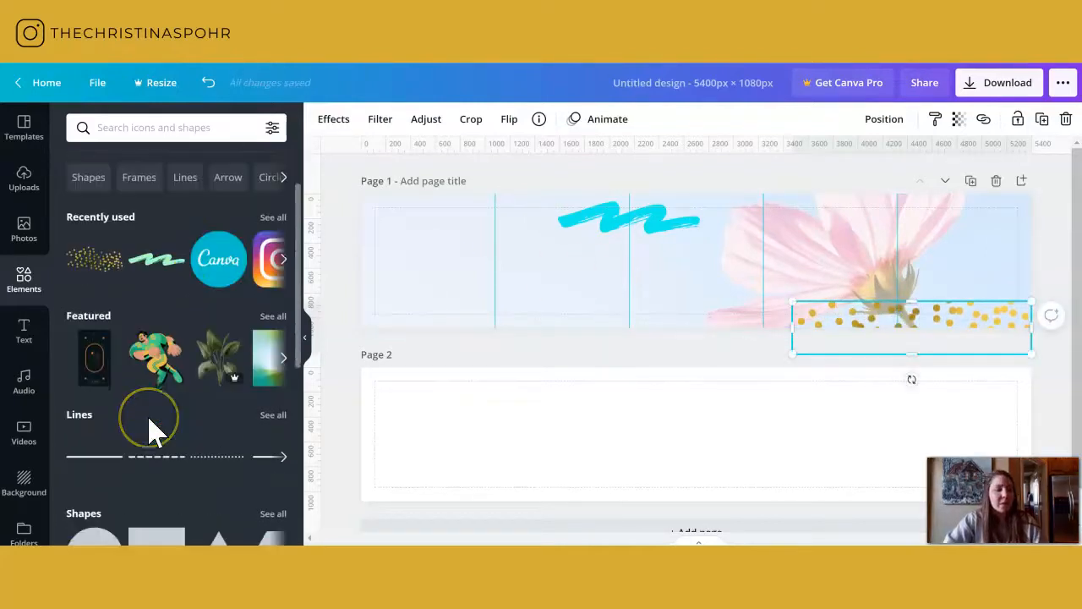
{"action": "scroll", "coordinate": [151, 431], "scroll_direction": "down", "scroll_amount": 5}
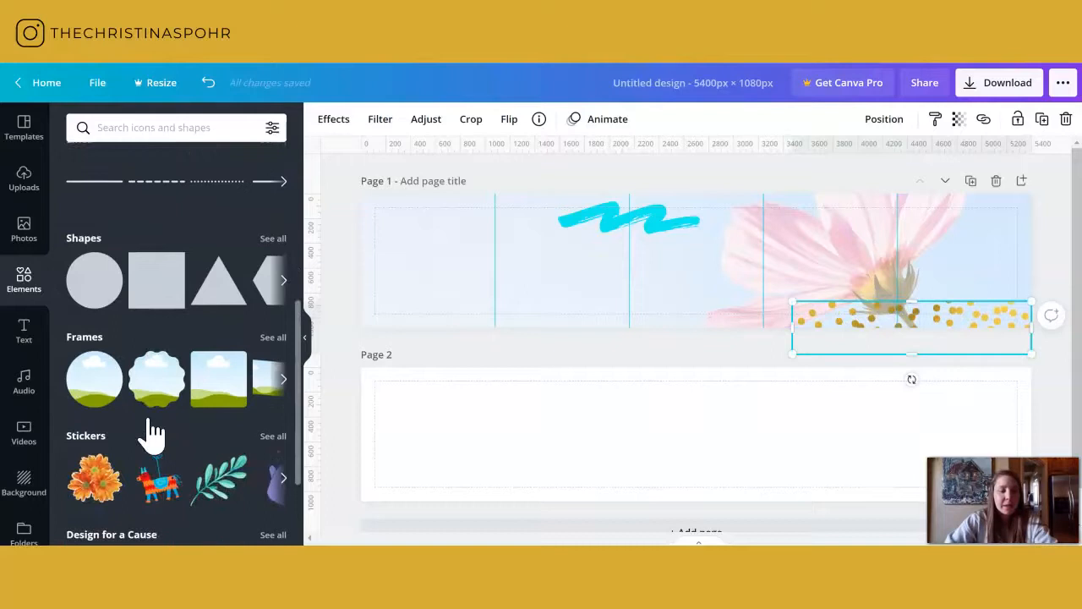
{"action": "scroll", "coordinate": [151, 431], "scroll_direction": "down", "scroll_amount": 6}
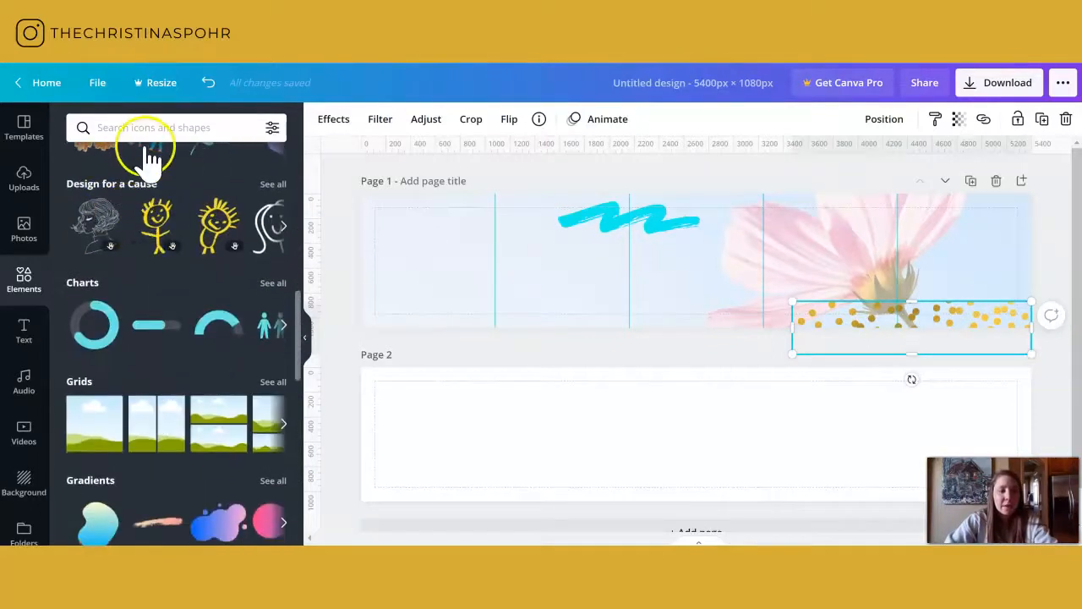
{"action": "left_click", "coordinate": [145, 129]}
{"action": "type", "text": "flower"}
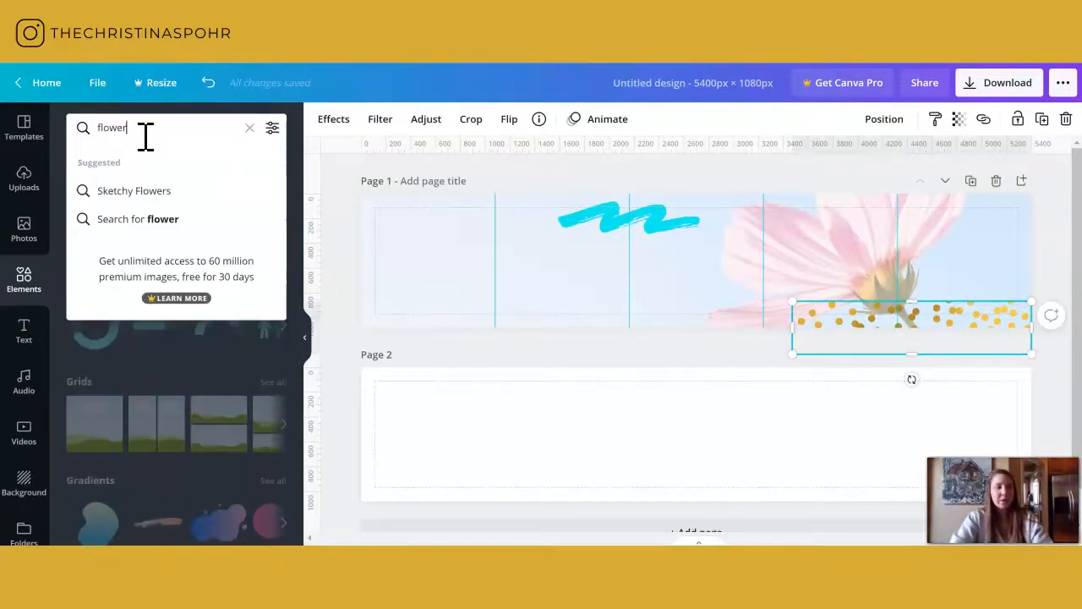
{"action": "key", "text": "Return"}
{"action": "scroll", "coordinate": [161, 300], "scroll_direction": "down", "scroll_amount": 2}
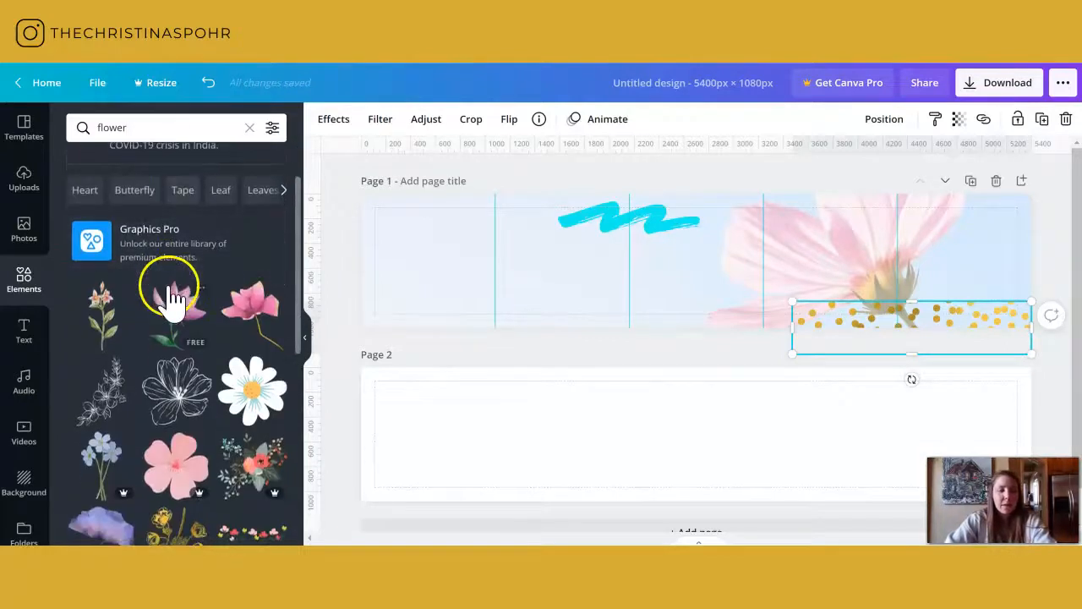
{"action": "left_click_drag", "start_coordinate": [110, 317], "coordinate": [494, 287]}
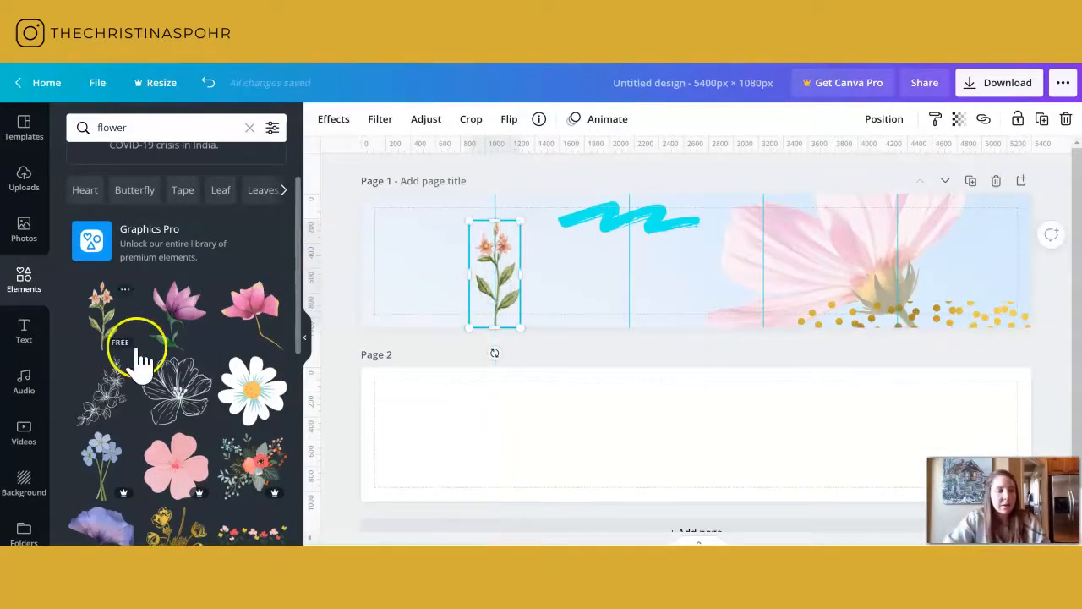
Add the outlined flower, enlarge it to about 850 px wide and place it half off the page's lower edge across the third guide.
{"action": "left_click", "coordinate": [192, 412]}
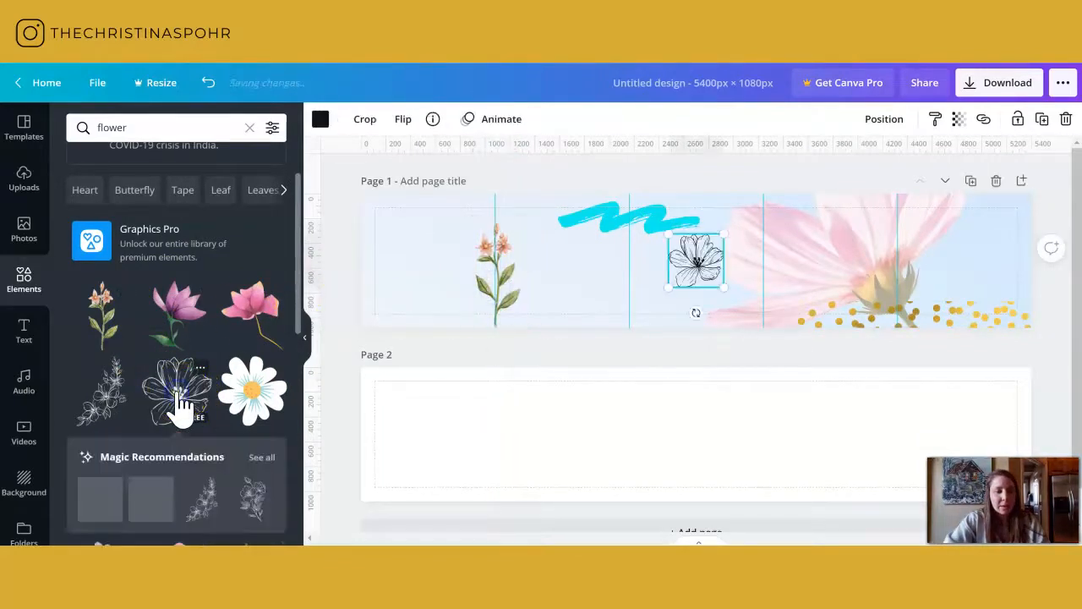
{"action": "left_click_drag", "start_coordinate": [685, 283], "coordinate": [874, 314]}
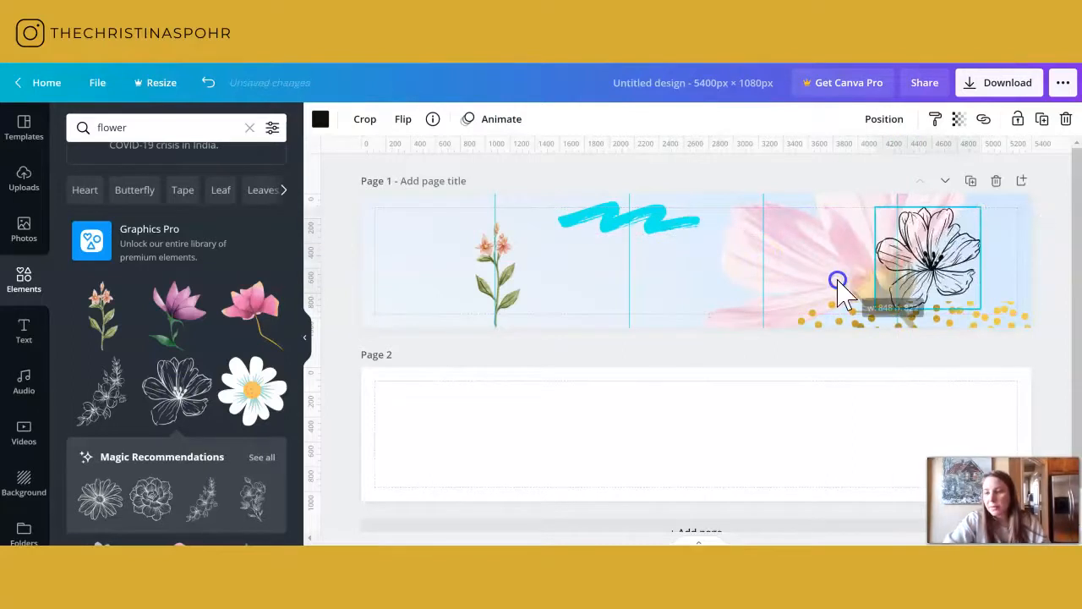
{"action": "left_click_drag", "start_coordinate": [934, 254], "coordinate": [770, 297]}
{"action": "scroll", "coordinate": [169, 406], "scroll_direction": "down", "scroll_amount": 4}
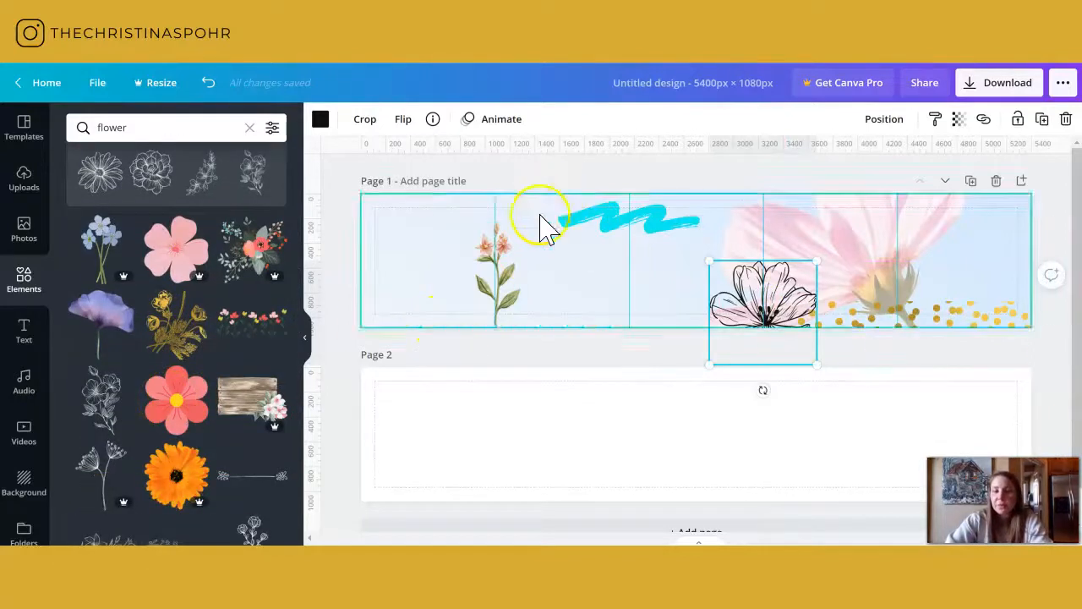
Enlarge the orange stemmed flower to span the page height, and place a duplicate of the turquoise brush stroke slightly below the original.
{"action": "left_click", "coordinate": [495, 284]}
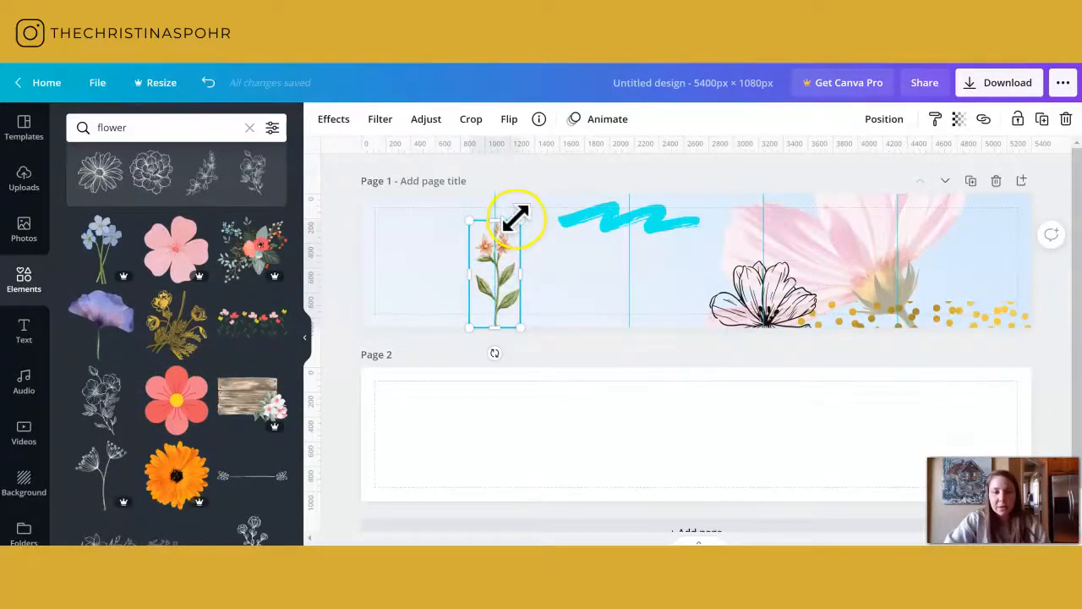
{"action": "left_click", "coordinate": [651, 222]}
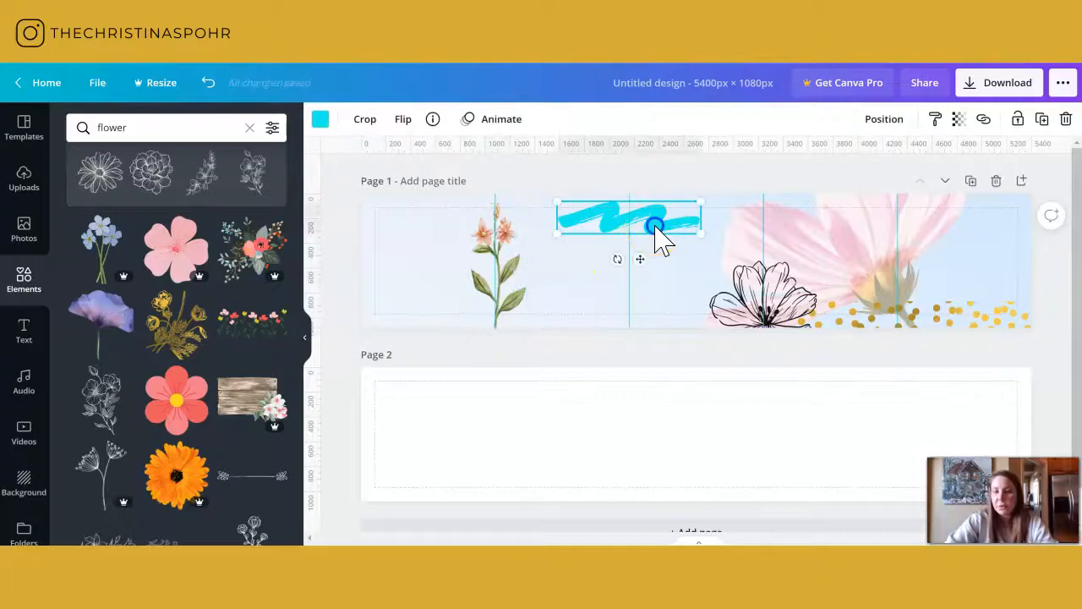
{"action": "left_click", "coordinate": [1042, 120]}
{"action": "left_click_drag", "start_coordinate": [676, 217], "coordinate": [666, 226]}
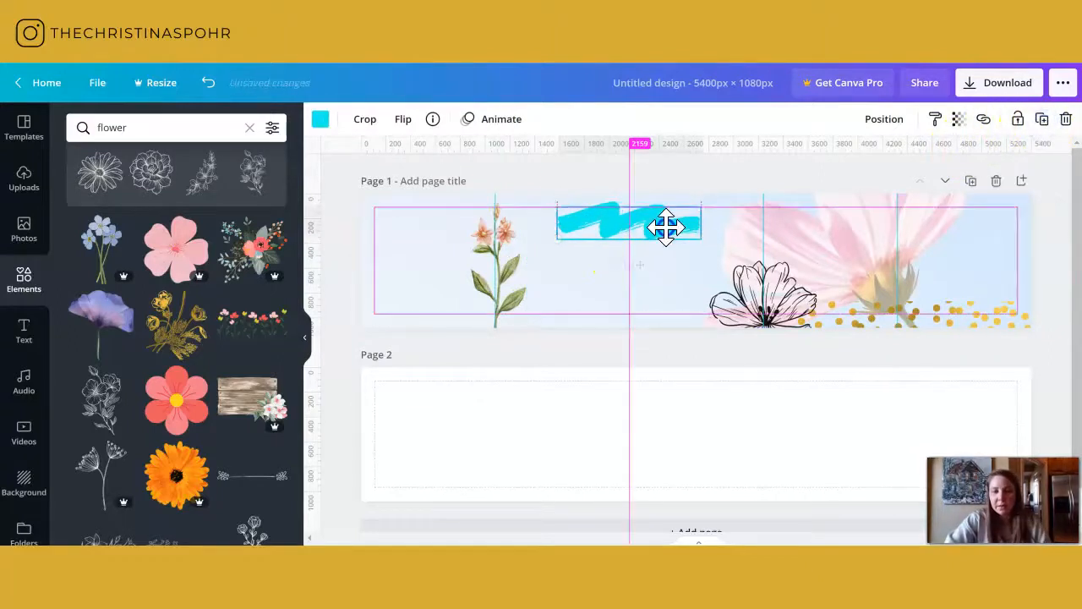
Recolor the duplicated brush stroke with the black document color.
{"action": "left_click", "coordinate": [320, 119]}
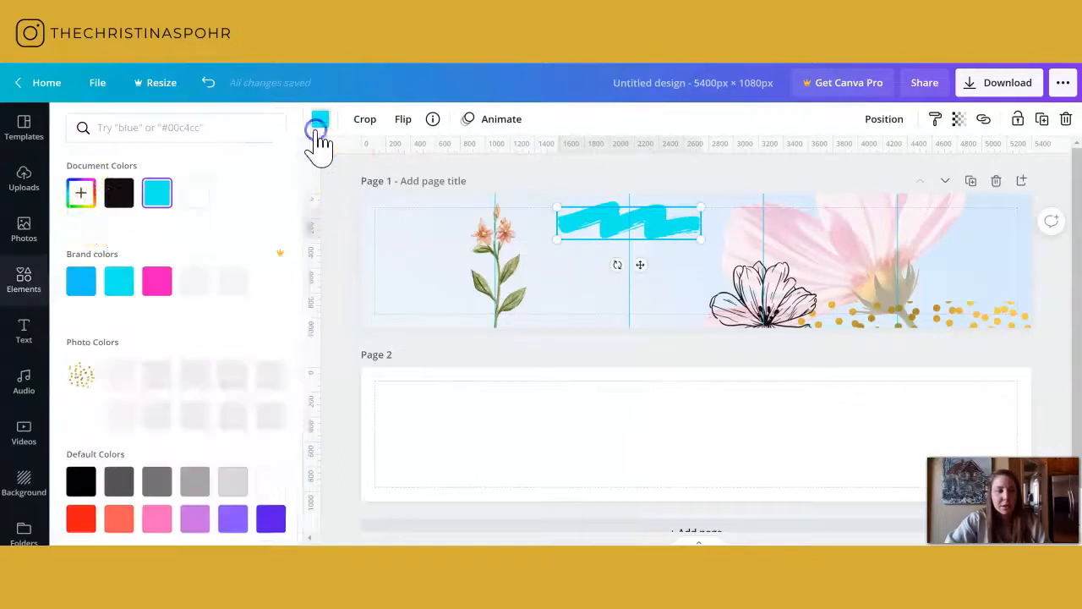
{"action": "left_click", "coordinate": [118, 194]}
{"action": "left_click", "coordinate": [544, 167]}
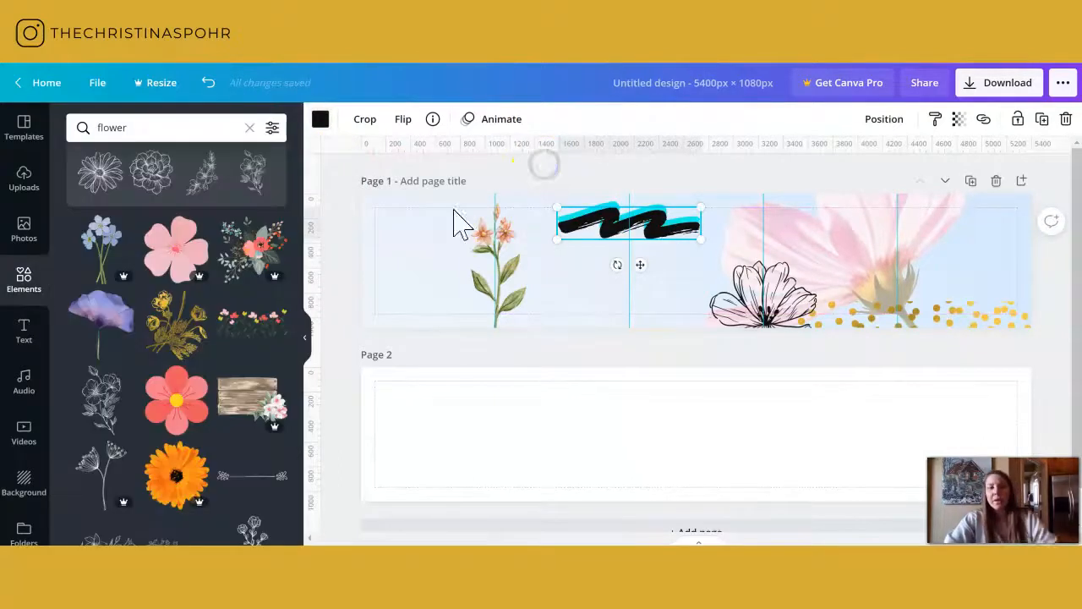
Add a heading reading "Header Text" and move it onto the first slide.
{"action": "left_click", "coordinate": [25, 330]}
{"action": "left_click", "coordinate": [157, 196]}
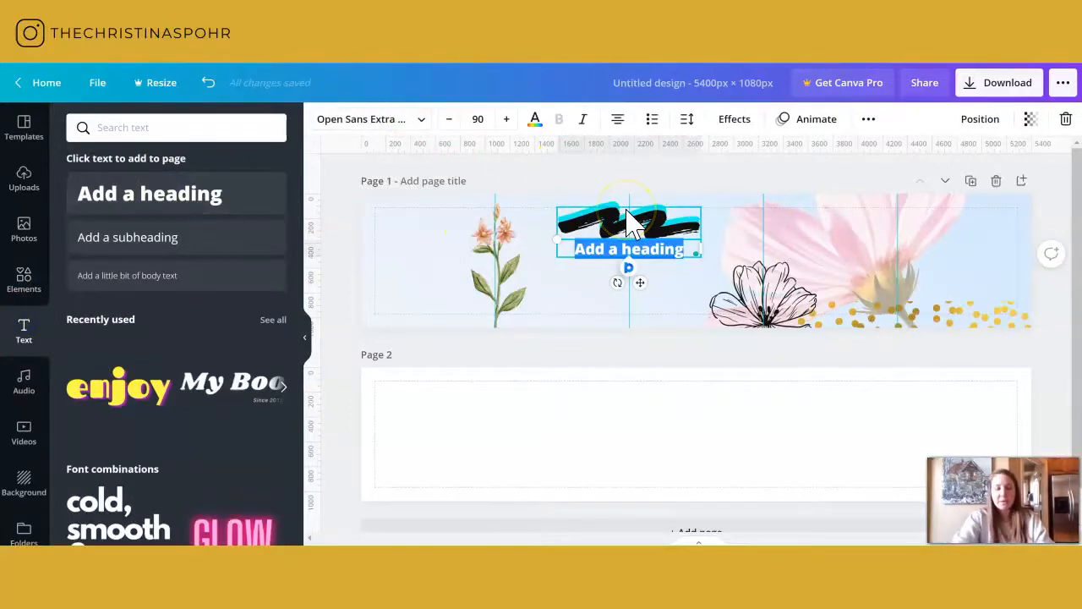
{"action": "type", "text": "Header T"}
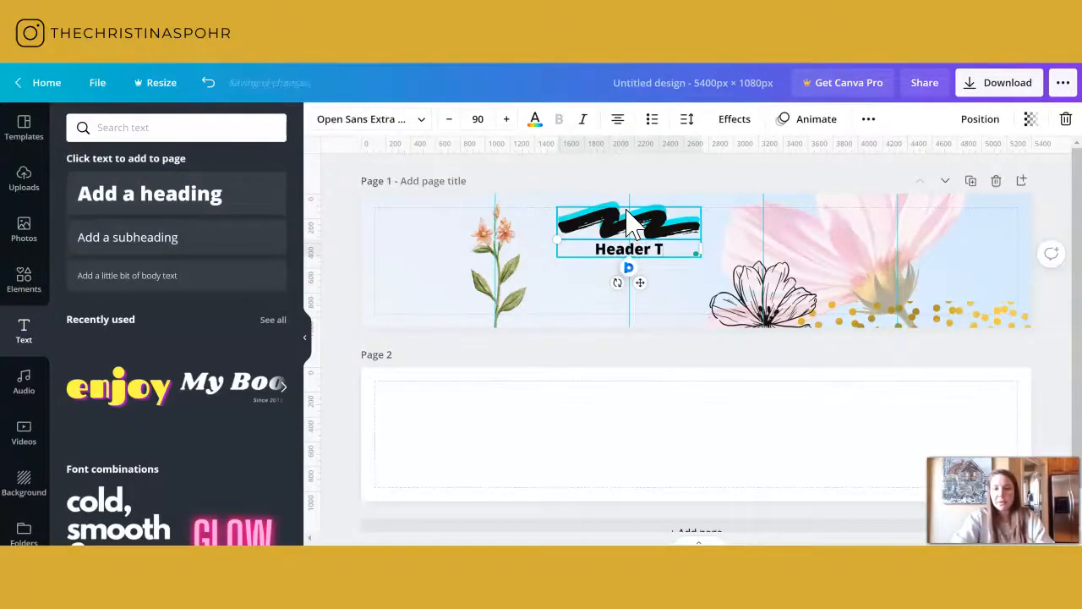
{"action": "type", "text": "ext"}
{"action": "left_click", "coordinate": [640, 284]}
{"action": "left_click_drag", "start_coordinate": [476, 243], "coordinate": [447, 273]}
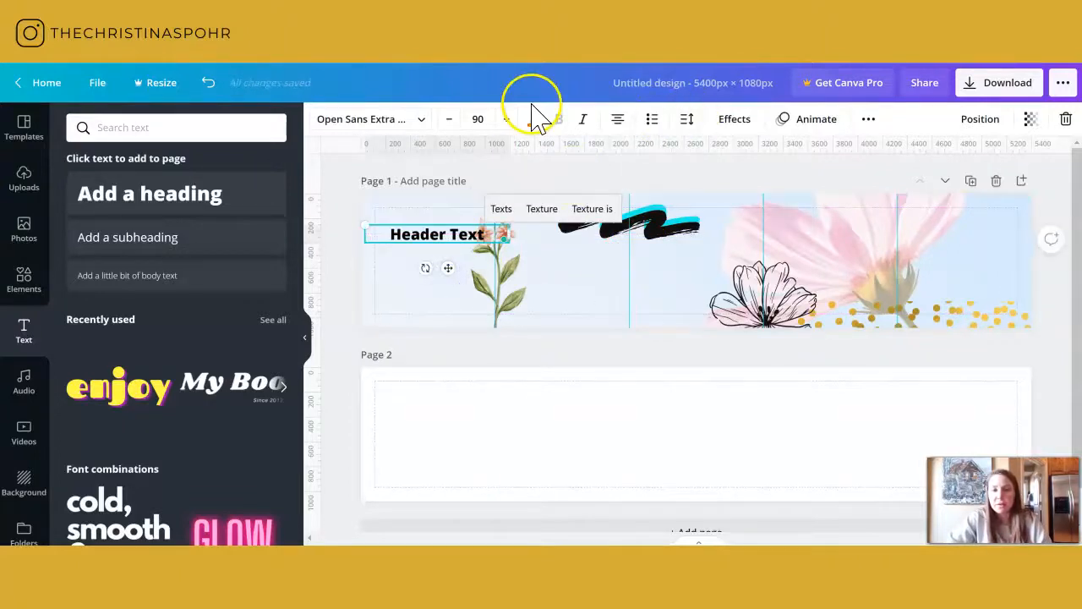
Reduce the heading's font size to 72 and reposition it within the first slide beside the stemmed flower.
{"action": "left_click", "coordinate": [449, 121]}
{"action": "left_click", "coordinate": [448, 123]}
{"action": "left_click", "coordinate": [448, 124]}
{"action": "left_click", "coordinate": [448, 124]}
{"action": "left_click", "coordinate": [448, 123]}
{"action": "left_click", "coordinate": [448, 123]}
{"action": "left_click", "coordinate": [448, 123]}
{"action": "left_click", "coordinate": [448, 123]}
{"action": "left_click_drag", "start_coordinate": [449, 266], "coordinate": [429, 259]}
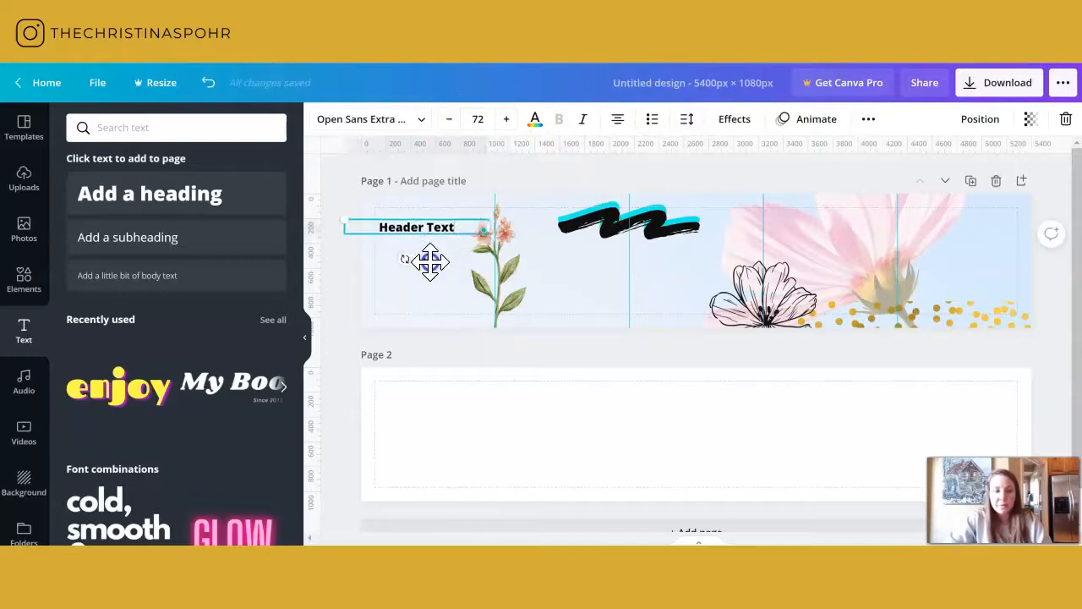
Add a subheading reading "testing out how to make this post" on three lines and place it below the heading on the first slide.
{"action": "left_click", "coordinate": [149, 251]}
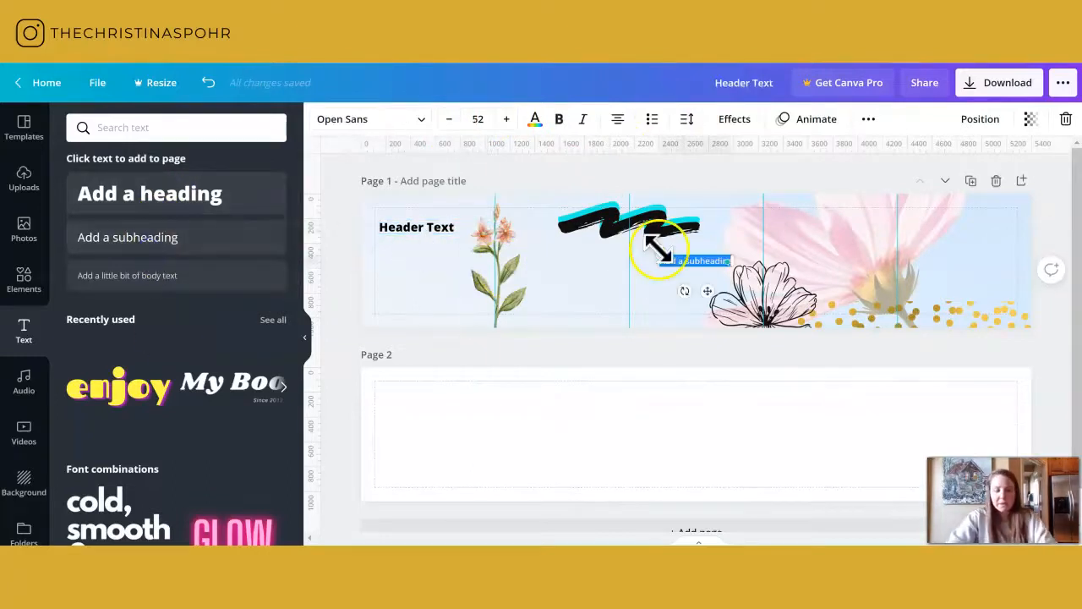
{"action": "type", "text": "testing out how to make th"}
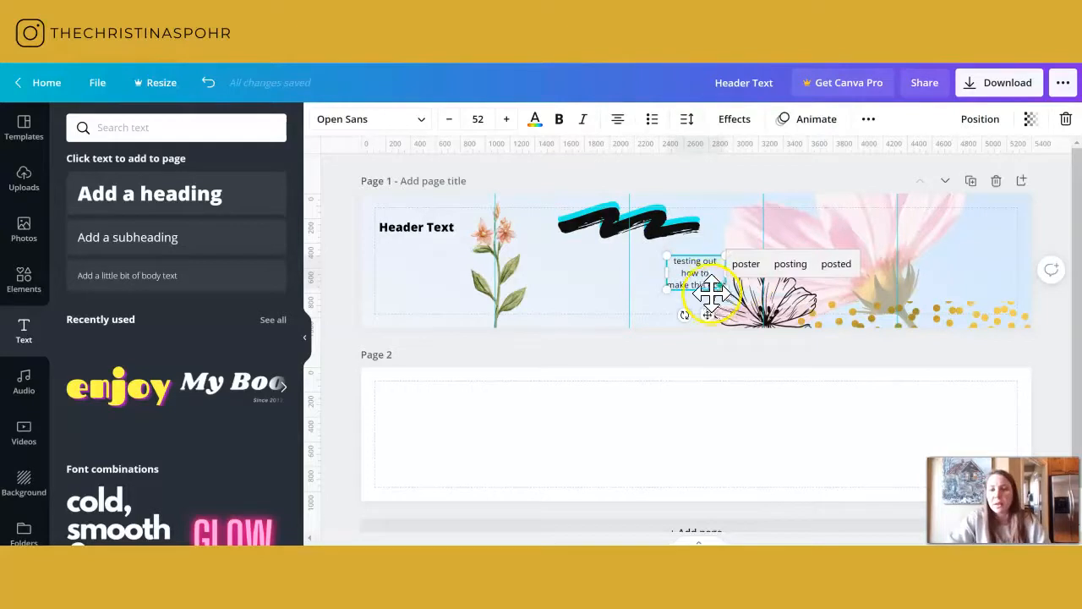
{"action": "left_click_drag", "start_coordinate": [707, 314], "coordinate": [423, 302]}
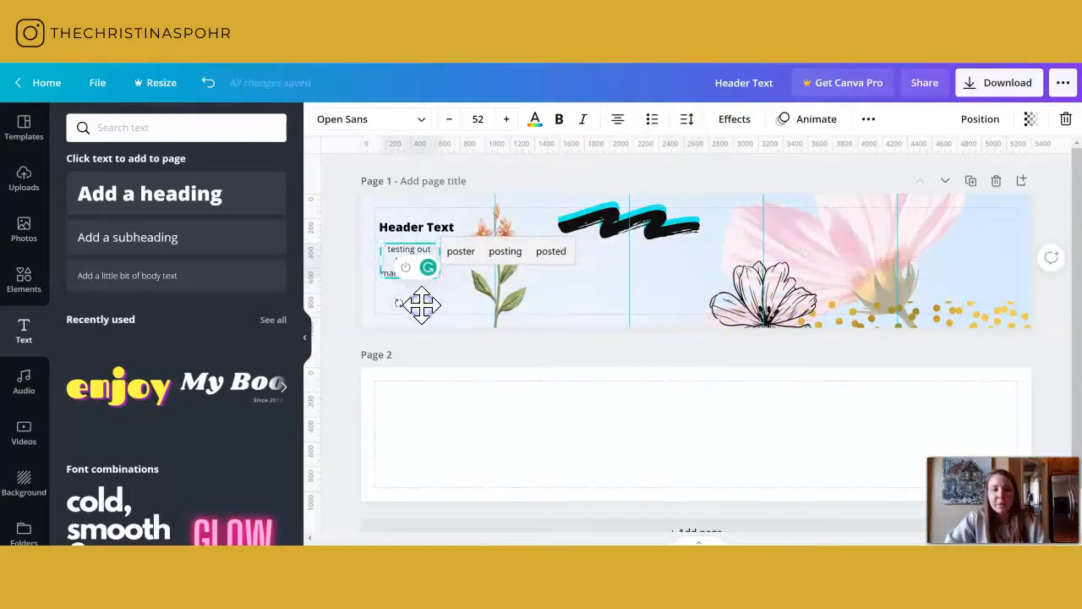
Left-align the subheading text on the first slide.
{"action": "left_click", "coordinate": [619, 120]}
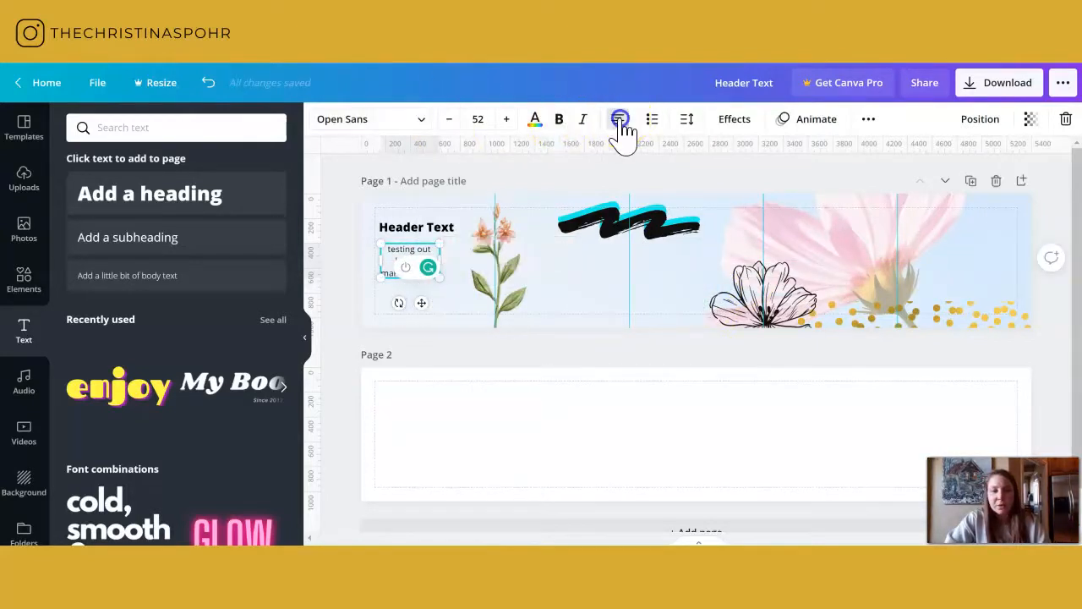
{"action": "double_click", "coordinate": [404, 273]}
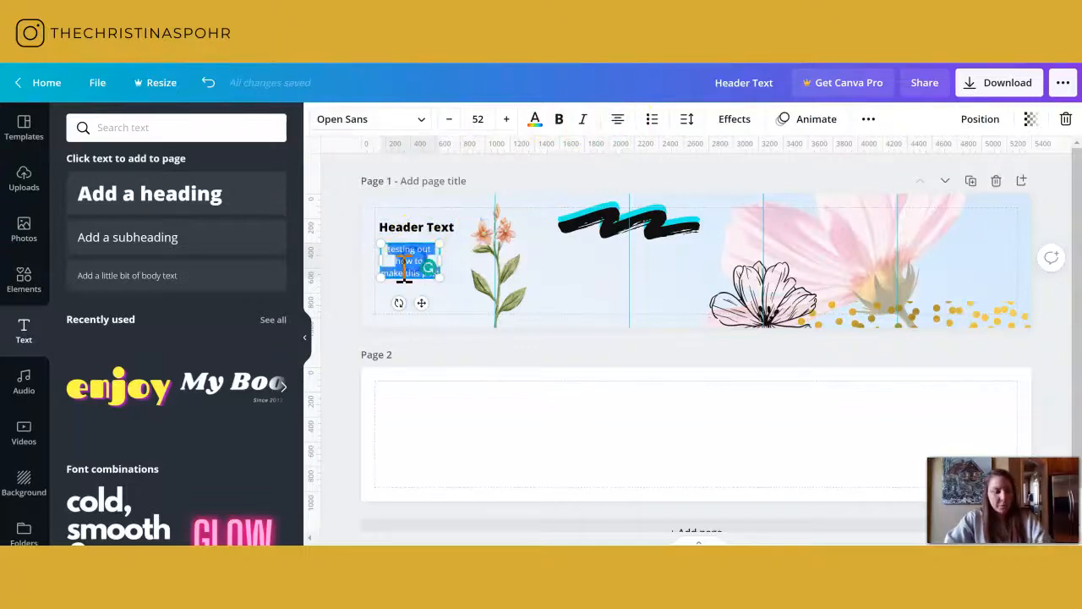
{"action": "left_click", "coordinate": [618, 120]}
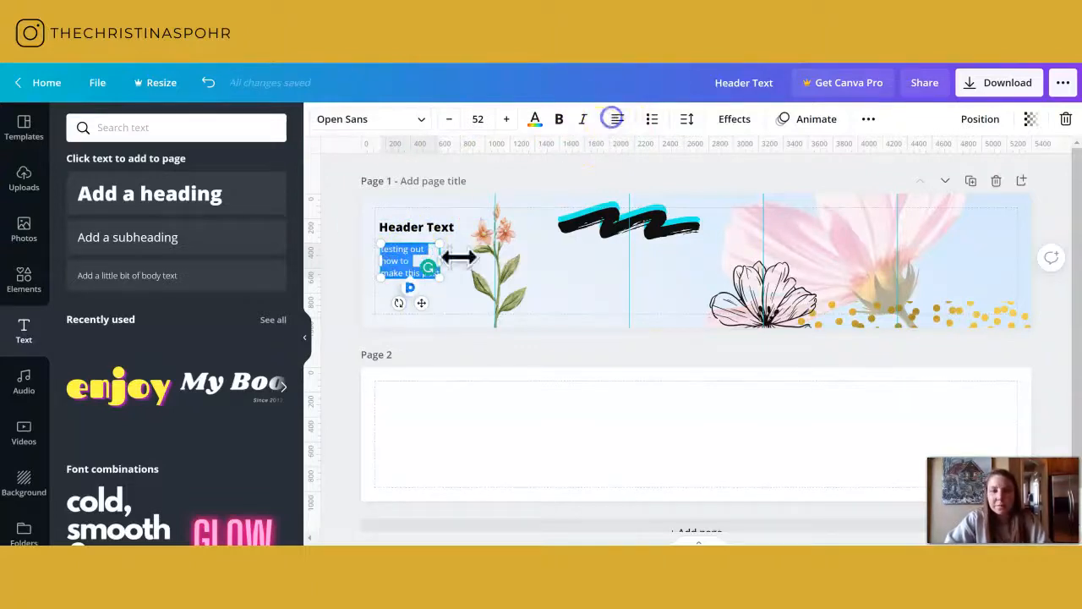
Set the subheading's letter spacing to 180 and line spacing to 1.69, and move it slightly lower against the slide's margin.
{"action": "left_click", "coordinate": [688, 120]}
{"action": "left_click_drag", "start_coordinate": [797, 170], "coordinate": [829, 199]}
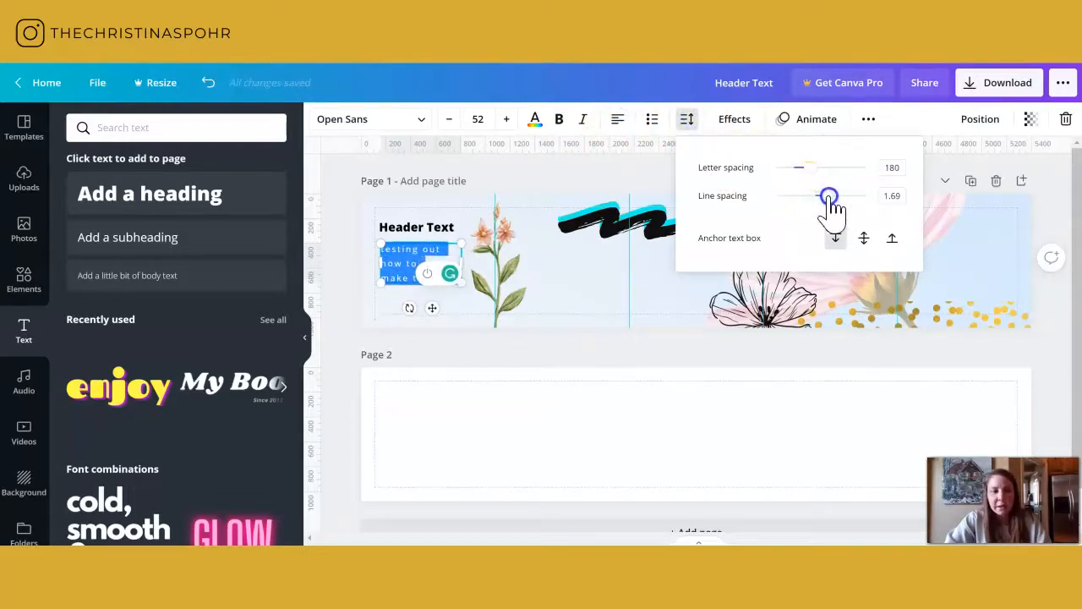
{"action": "left_click", "coordinate": [432, 307]}
{"action": "left_click_drag", "start_coordinate": [432, 306], "coordinate": [427, 320]}
Left-align and underline the "Header Text" heading, lining it up with the start of the subheading below.
{"action": "left_click", "coordinate": [418, 226]}
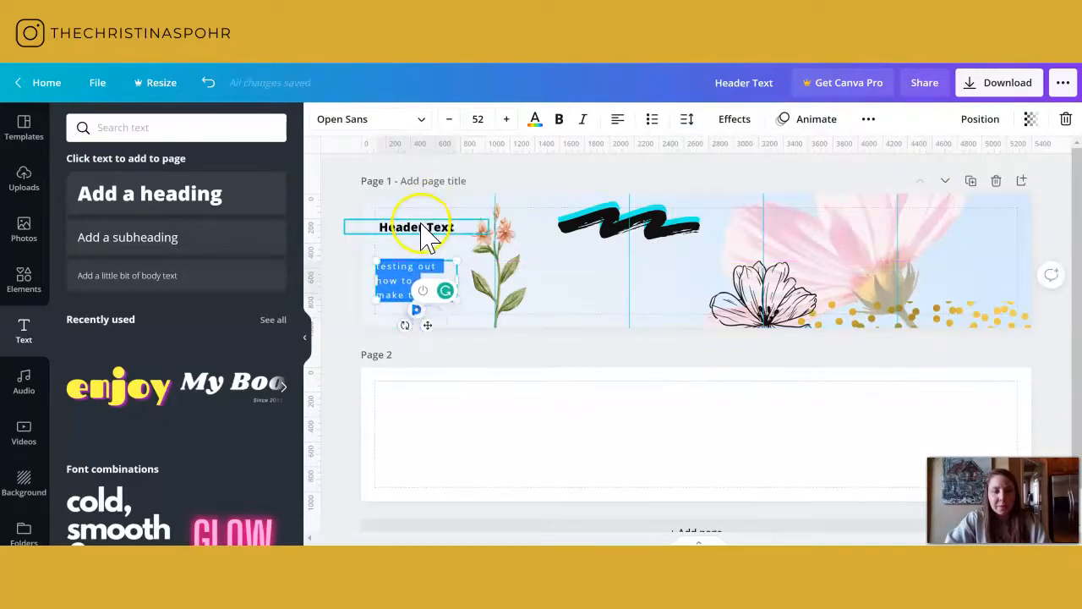
{"action": "left_click", "coordinate": [618, 119]}
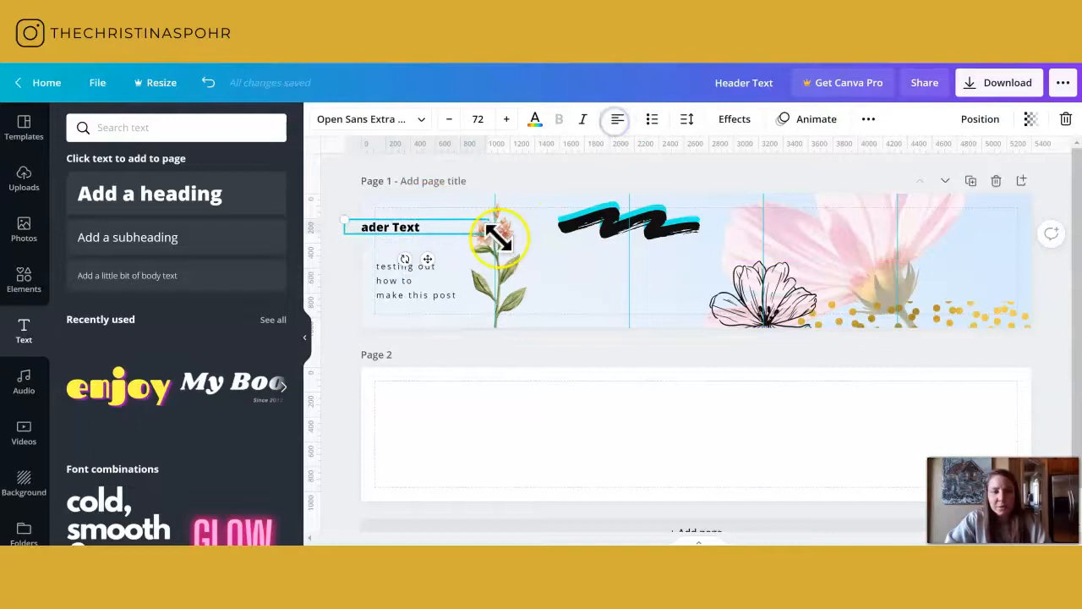
{"action": "left_click_drag", "start_coordinate": [427, 261], "coordinate": [459, 266]}
{"action": "left_click", "coordinate": [410, 234]}
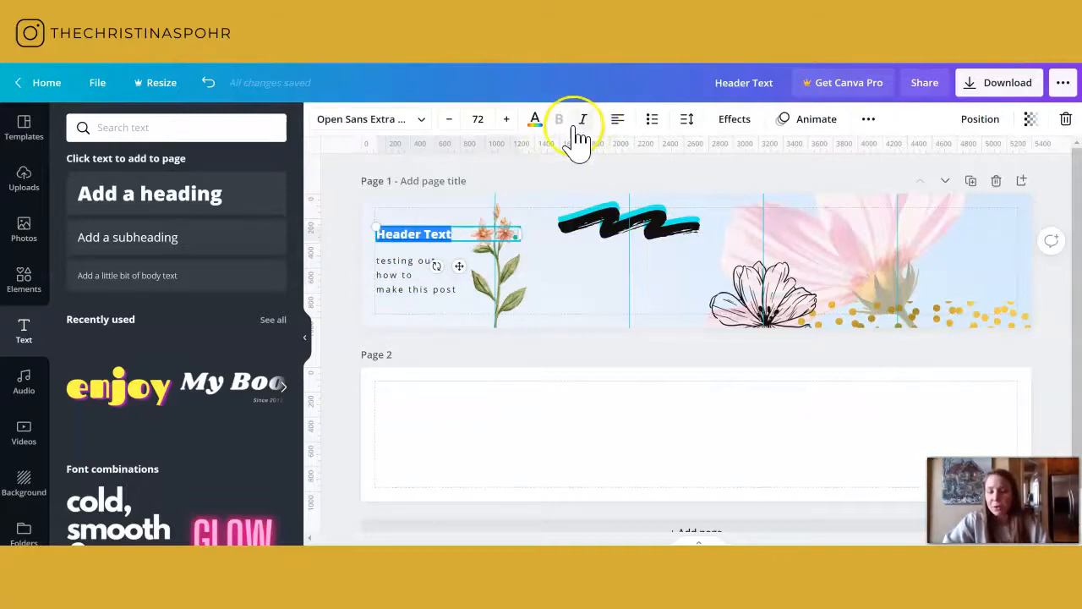
{"action": "left_click", "coordinate": [410, 269]}
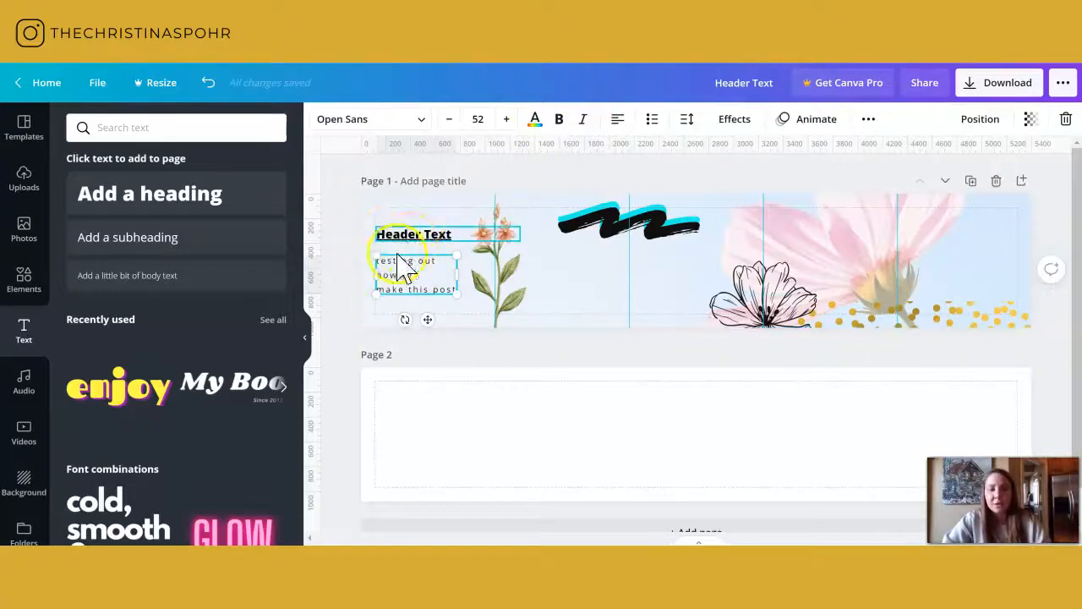
Add a subheading reading "Tip 1 Gardening" on two lines and place it on the second slide below the brush strokes.
{"action": "left_click", "coordinate": [142, 240]}
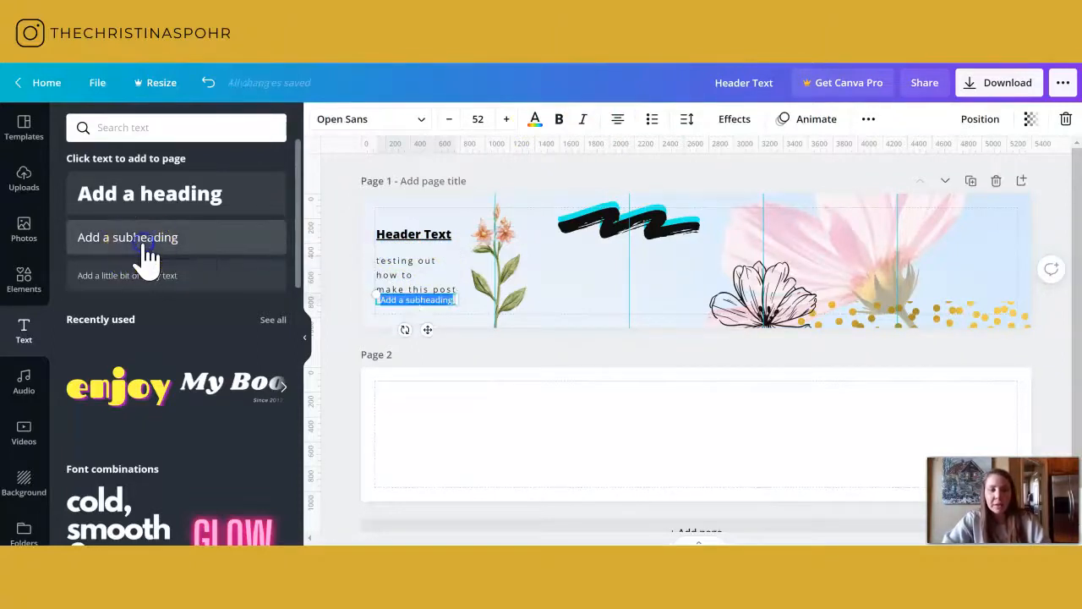
{"action": "left_click_drag", "start_coordinate": [425, 328], "coordinate": [579, 285]}
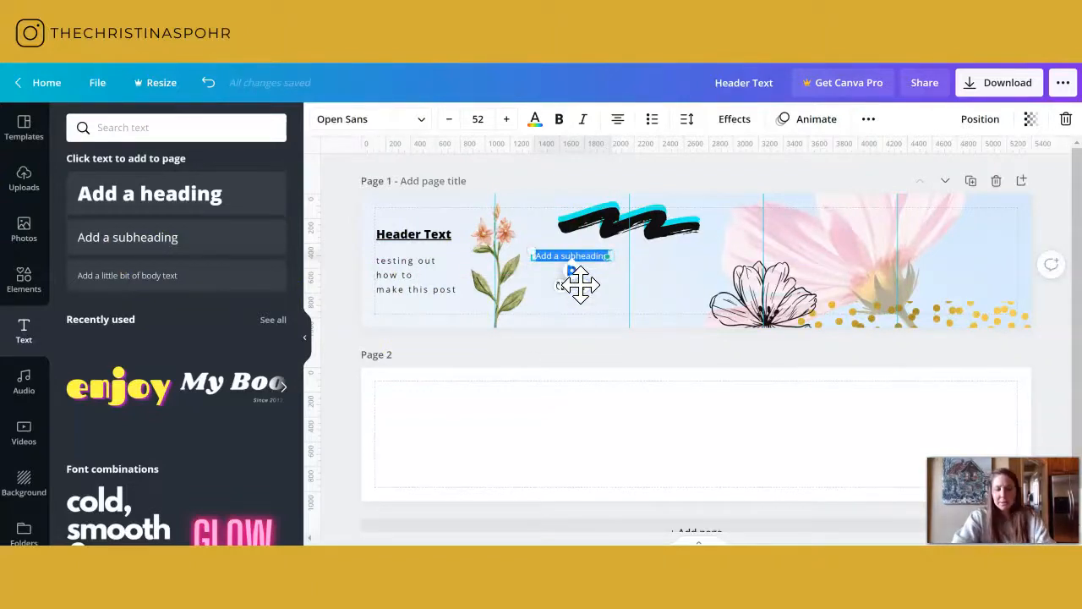
{"action": "key", "text": "BackSpace"}
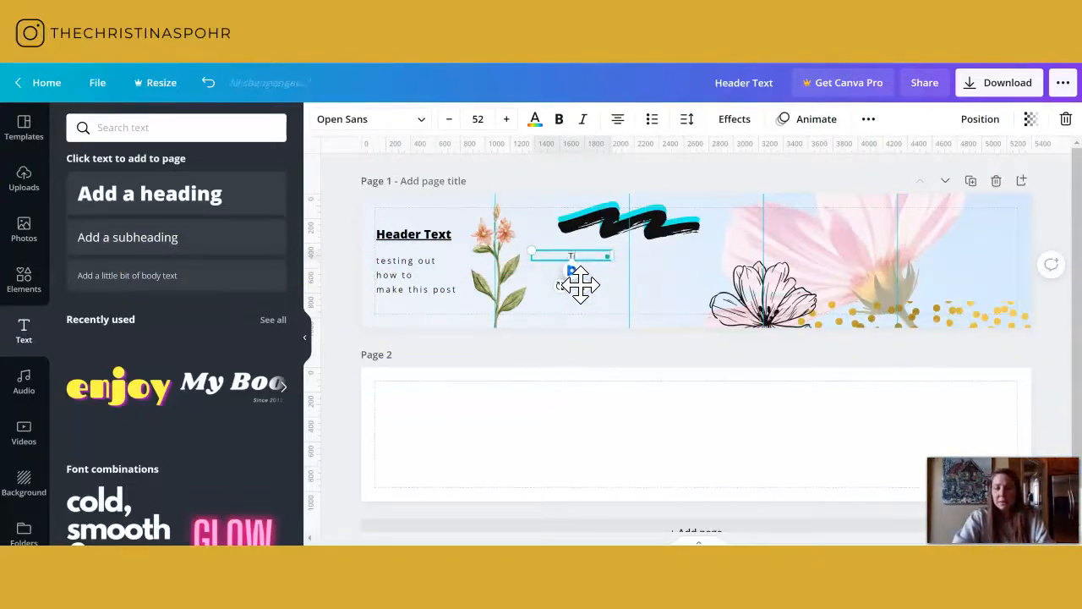
{"action": "type", "text": "Tip 1 Gardening"}
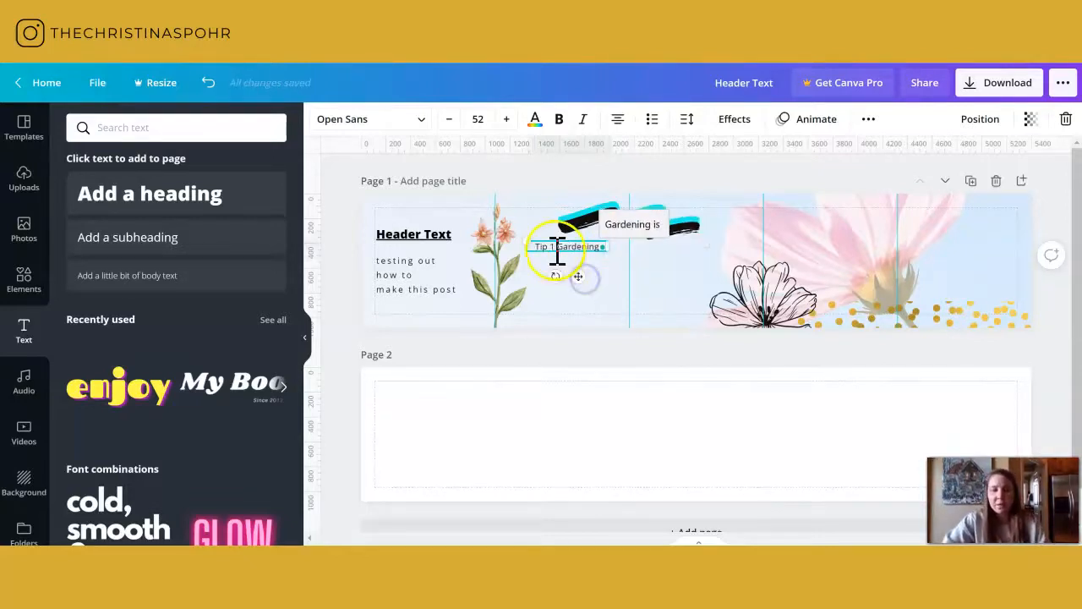
{"action": "left_click_drag", "start_coordinate": [575, 290], "coordinate": [579, 304]}
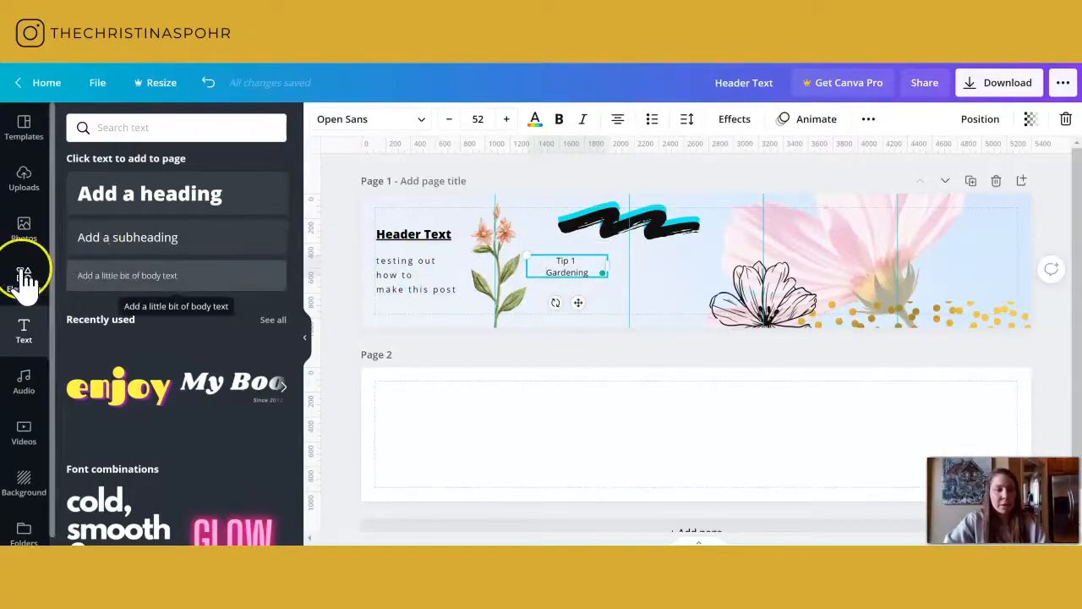
Duplicate the tip text onto the third slide and change it to "Tip 2 Gardening".
{"action": "left_click", "coordinate": [869, 118]}
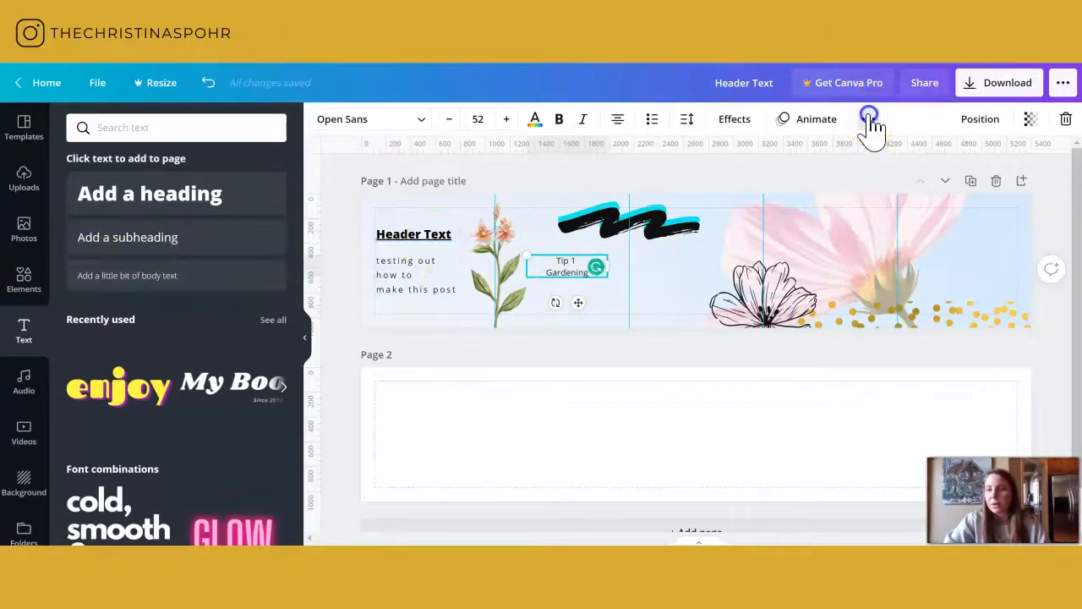
{"action": "left_click", "coordinate": [850, 152]}
{"action": "left_click_drag", "start_coordinate": [580, 303], "coordinate": [708, 304]}
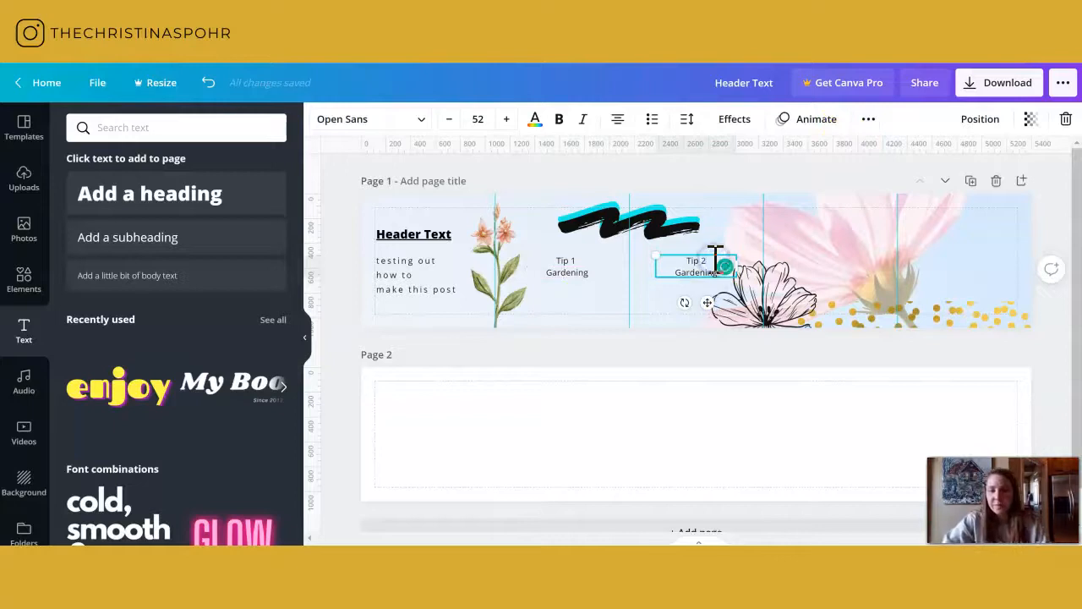
Duplicate the "Tip 2" text onto the fourth slide and change the copy's number to 3.
{"action": "left_click", "coordinate": [870, 118]}
{"action": "left_click", "coordinate": [861, 154]}
{"action": "left_click_drag", "start_coordinate": [711, 305], "coordinate": [845, 288]}
{"action": "type", "text": "3"}
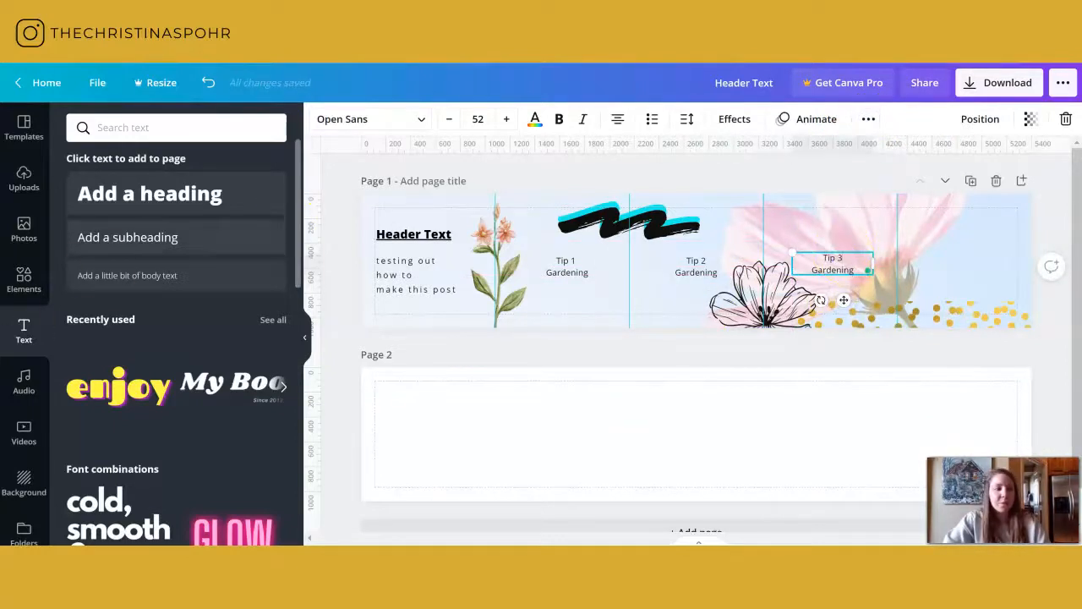
Search the elements for "square" and place a solid turquoise square about 850 px wide over the "Tip 3" text, inside the fourth slide's margins.
{"action": "left_click", "coordinate": [34, 272]}
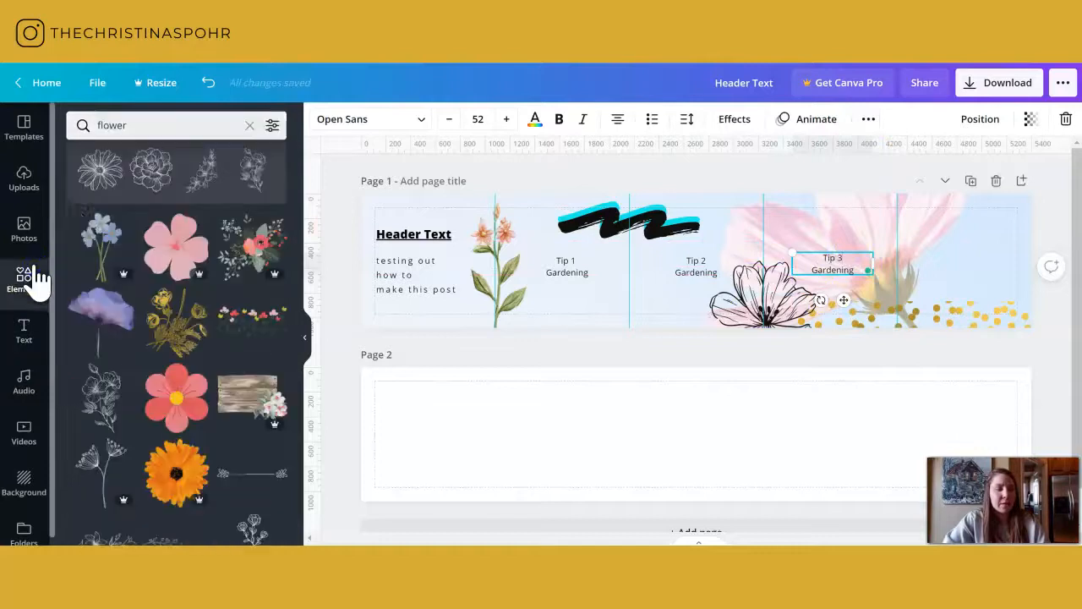
{"action": "left_click", "coordinate": [148, 118]}
{"action": "type", "text": "square"}
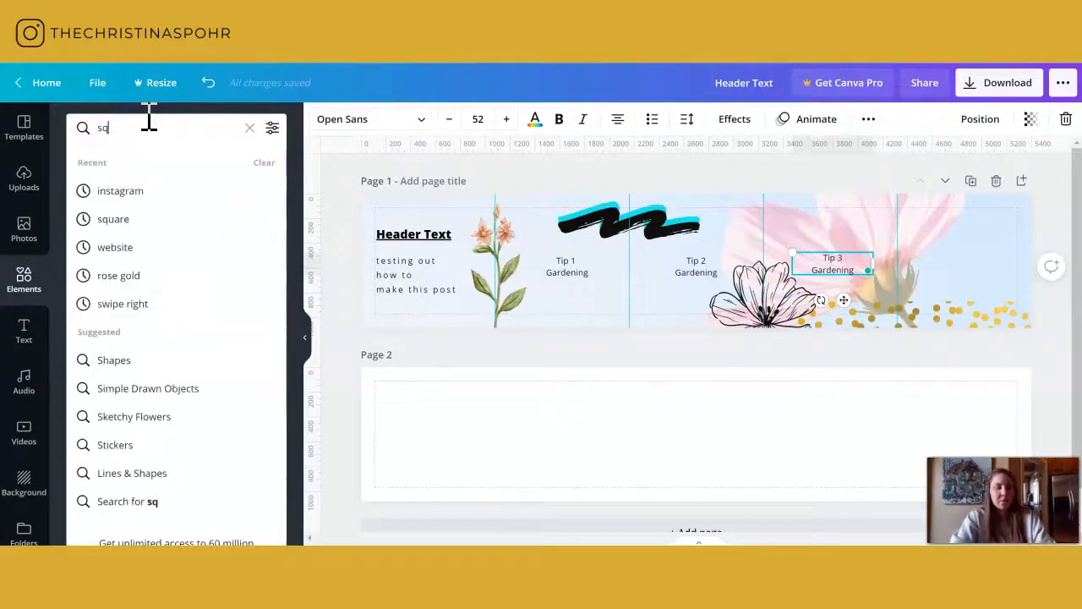
{"action": "key", "text": "Return"}
{"action": "left_click", "coordinate": [121, 380]}
{"action": "left_click_drag", "start_coordinate": [102, 406], "coordinate": [812, 224]}
{"action": "left_click_drag", "start_coordinate": [855, 243], "coordinate": [887, 246]}
{"action": "left_click_drag", "start_coordinate": [835, 278], "coordinate": [831, 309]}
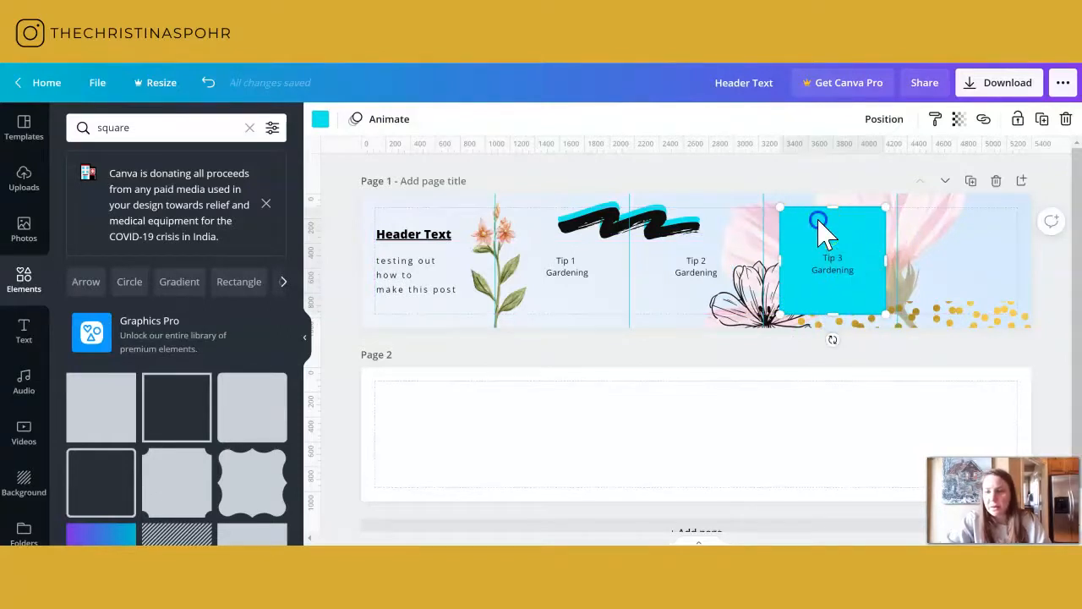
Send the turquoise square backward behind the outlined flower and gold dots, and set its transparency to 72.
{"action": "left_click", "coordinate": [888, 121]}
{"action": "left_click", "coordinate": [830, 156]}
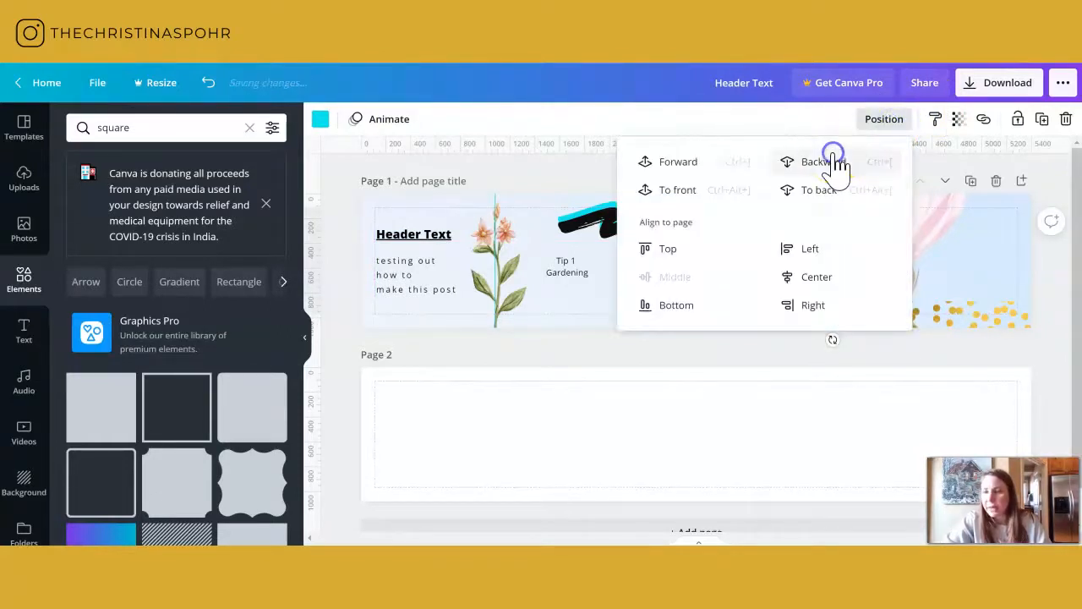
{"action": "left_click", "coordinate": [554, 343]}
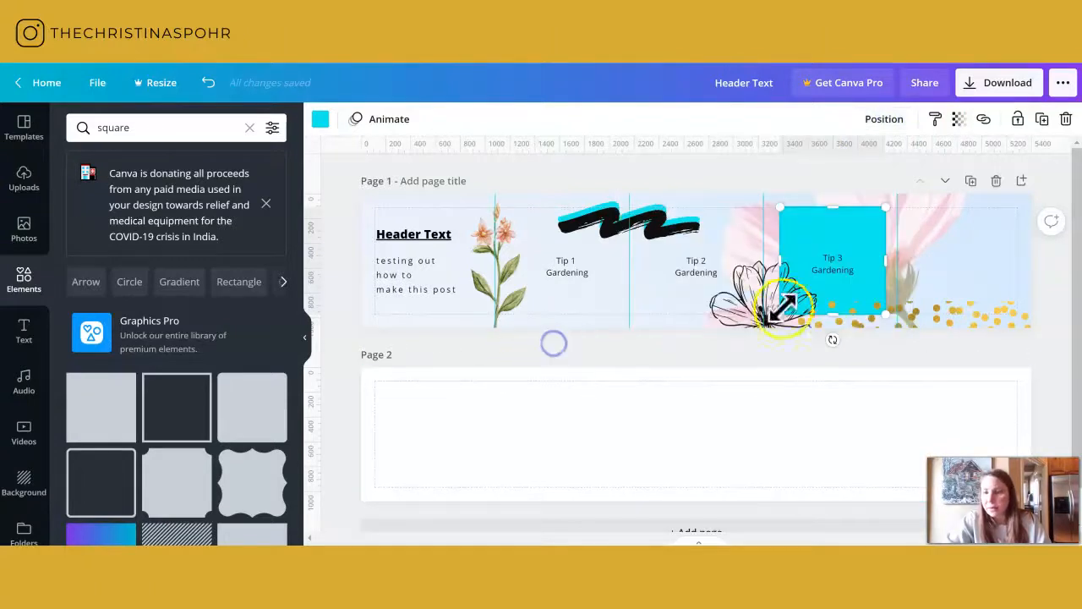
{"action": "left_click", "coordinate": [847, 218]}
{"action": "left_click", "coordinate": [959, 119]}
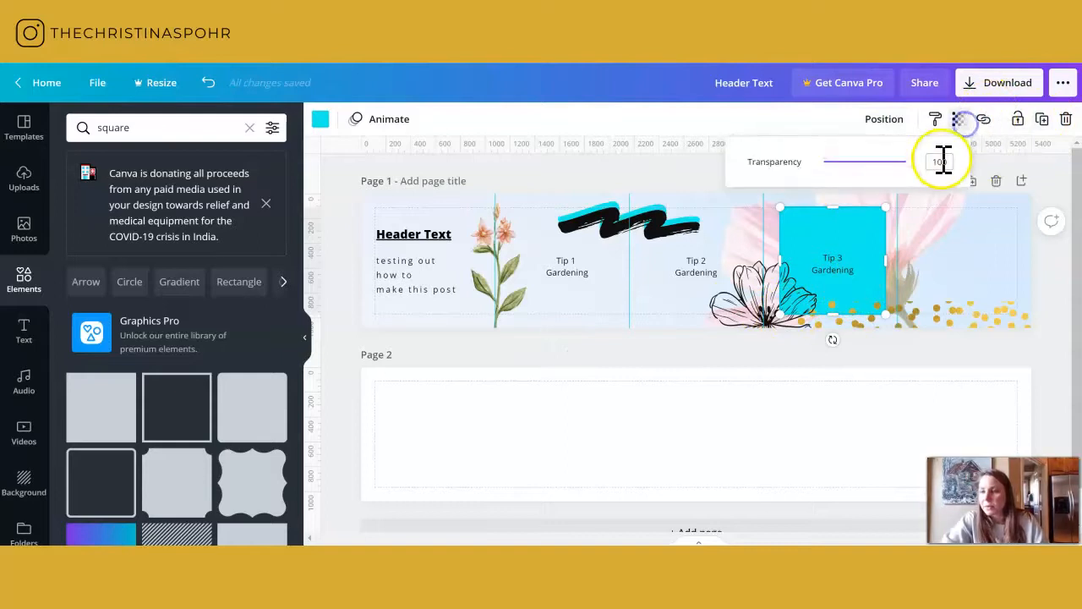
{"action": "left_click_drag", "start_coordinate": [904, 161], "coordinate": [893, 164]}
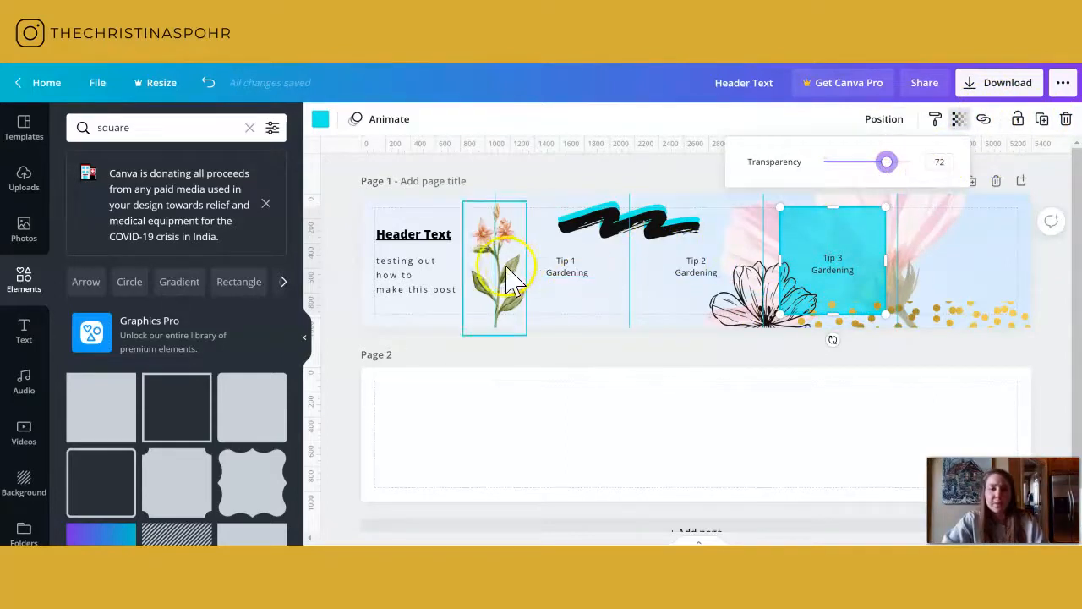
Duplicate the first slide's body text below the header and place the copy on the fifth slide.
{"action": "left_click", "coordinate": [947, 271]}
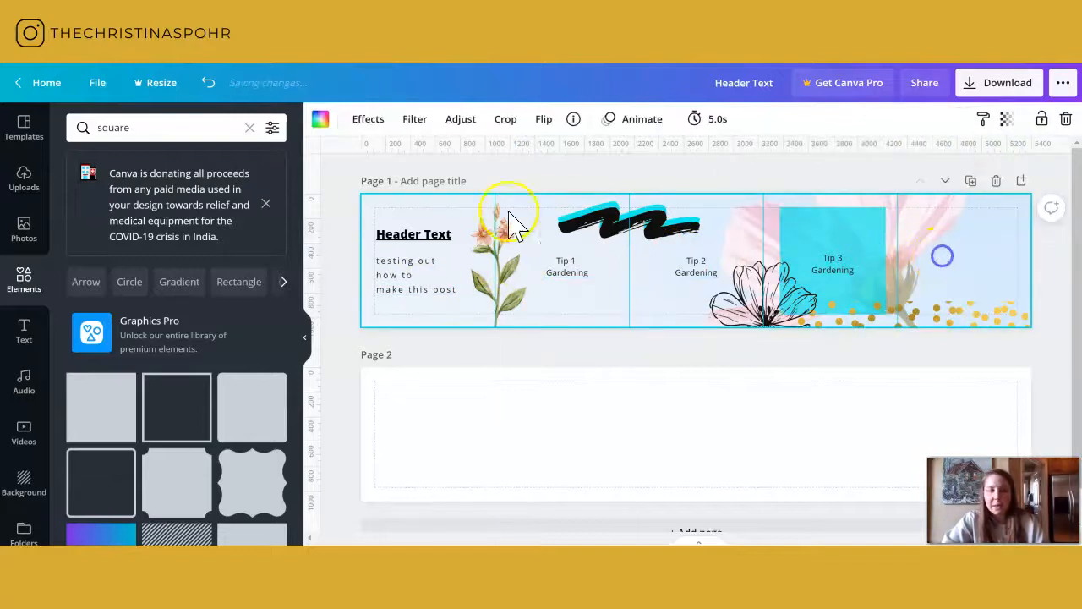
{"action": "left_click", "coordinate": [408, 273]}
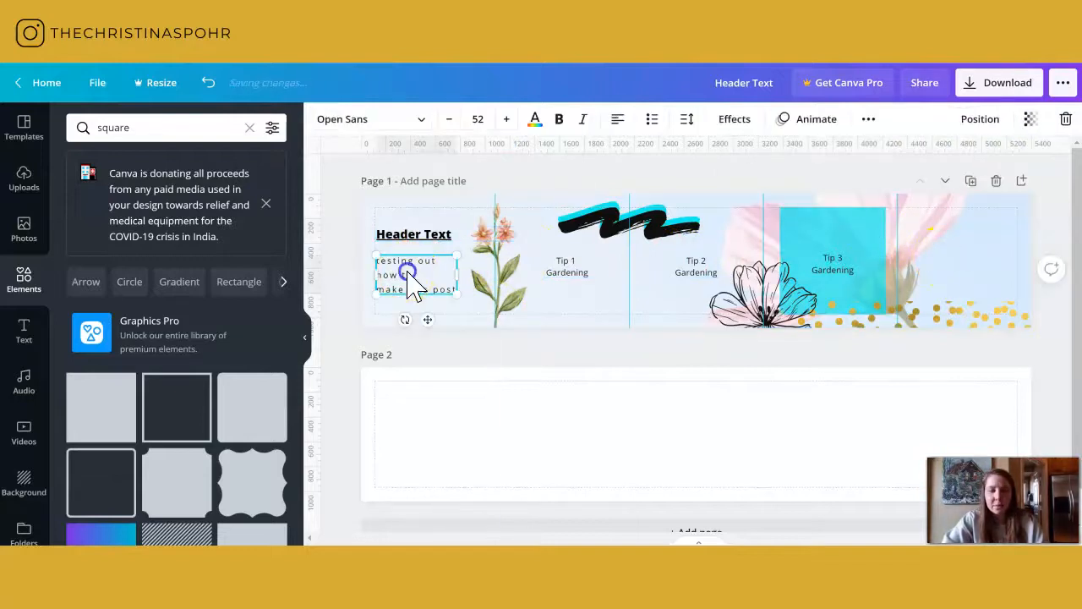
{"action": "left_click", "coordinate": [868, 119]}
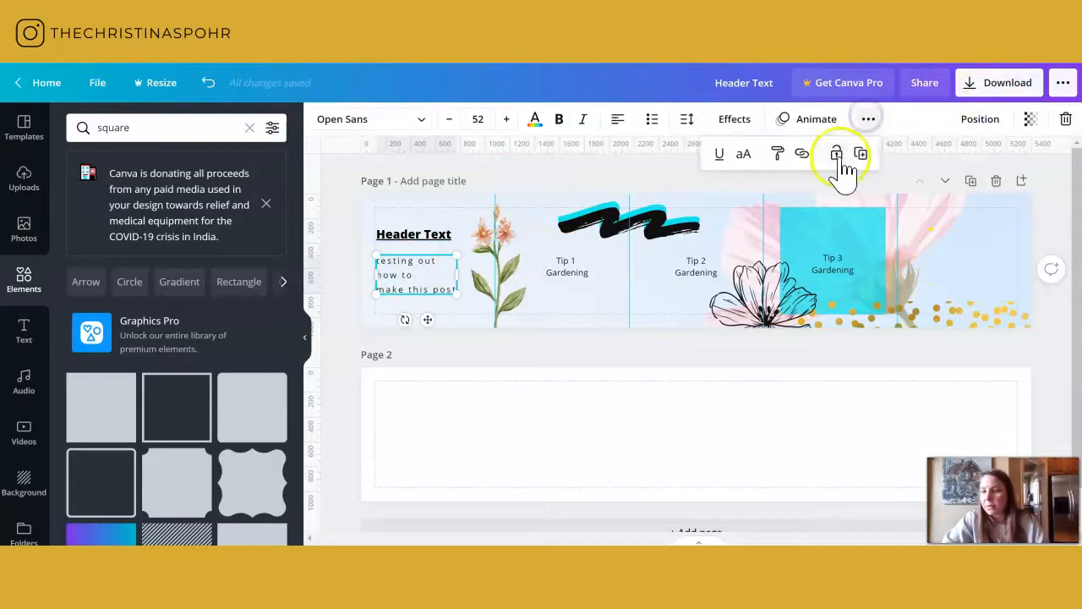
{"action": "left_click", "coordinate": [859, 153]}
{"action": "left_click_drag", "start_coordinate": [429, 322], "coordinate": [968, 302]}
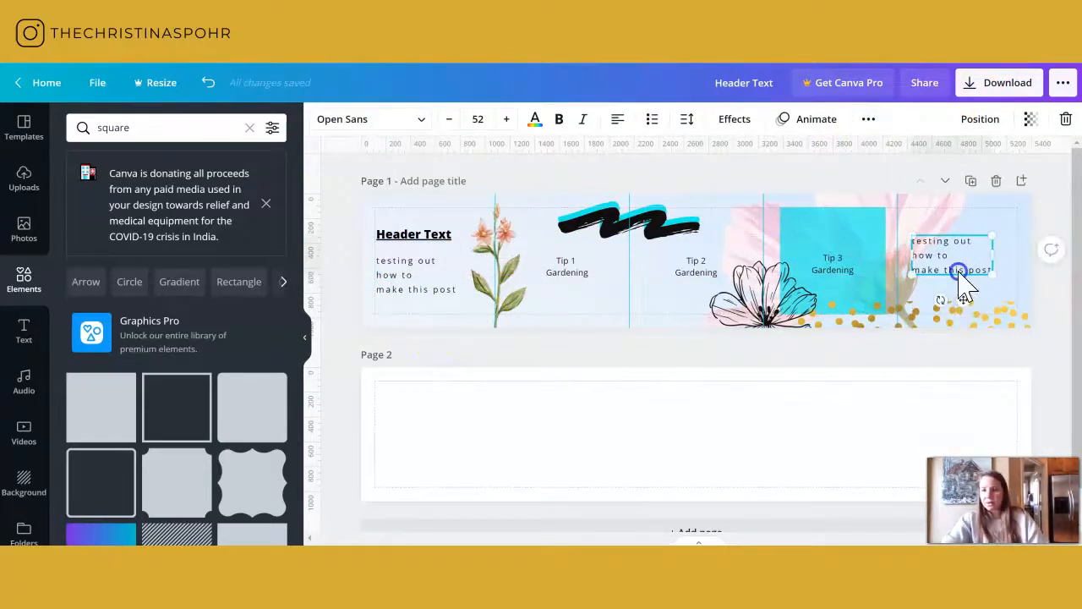
Change the copied text to "Follow For More Tips" and "Comment Below Your Favorite Tip...", then narrow and reposition it within the fifth slide's margins.
{"action": "double_click", "coordinate": [960, 270]}
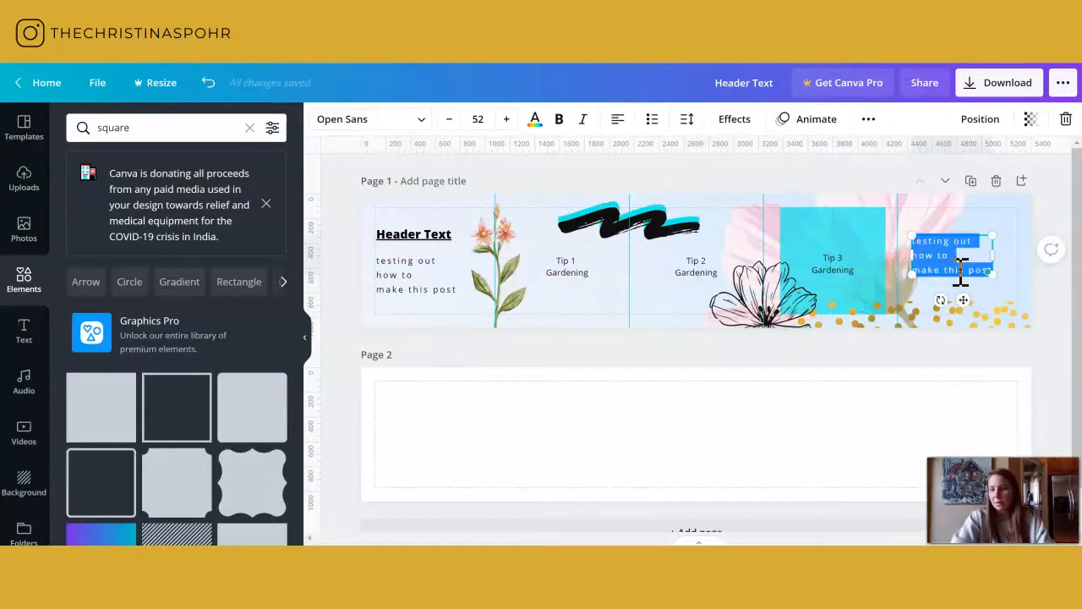
{"action": "type", "text": "Foll"}
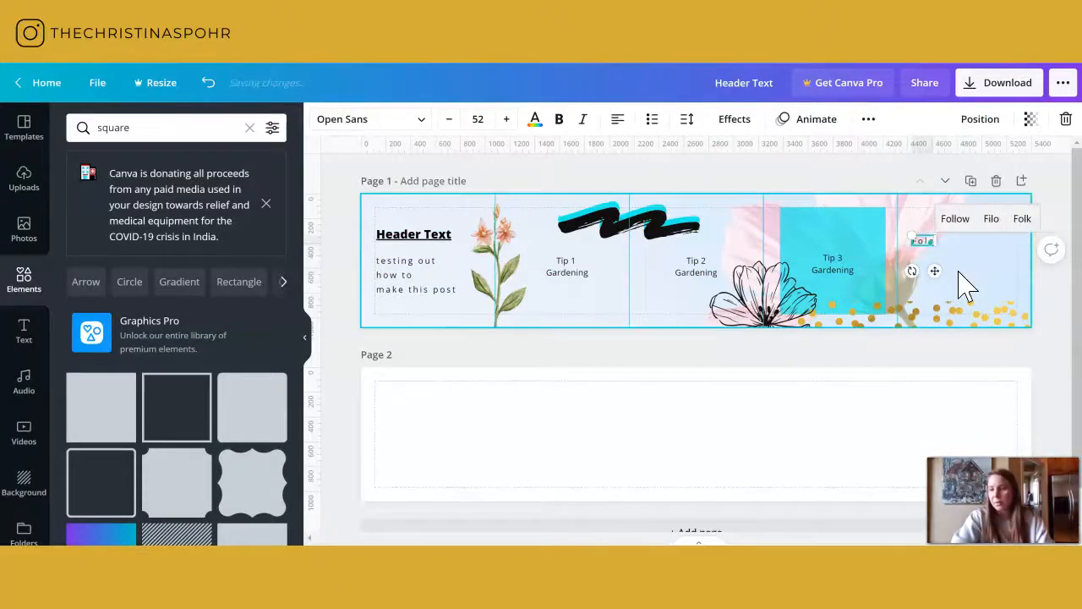
{"action": "type", "text": "ow Fo"}
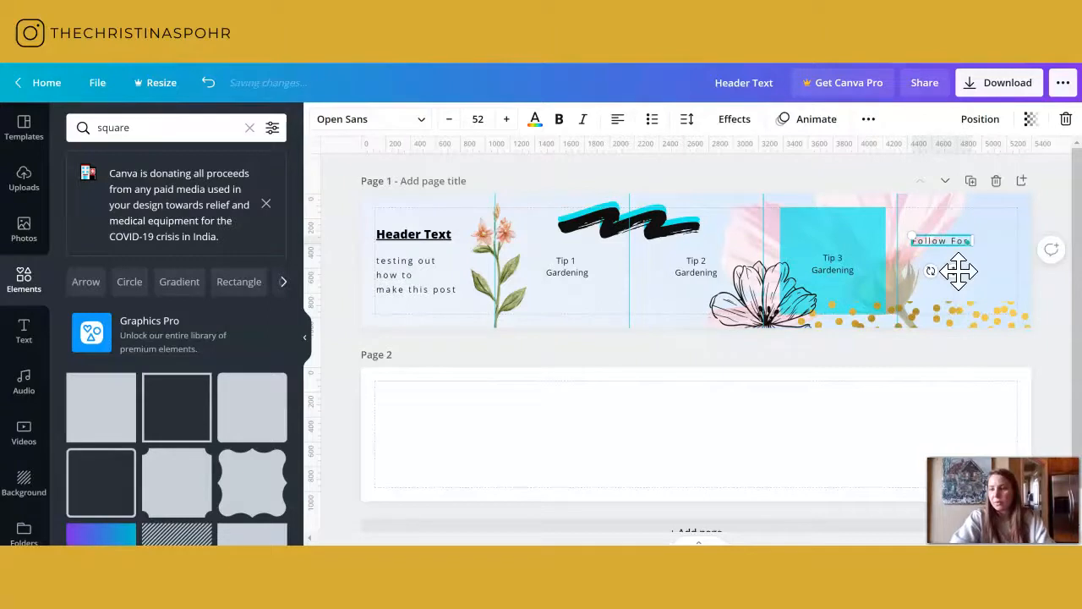
{"action": "type", "text": "r More Tips  "}
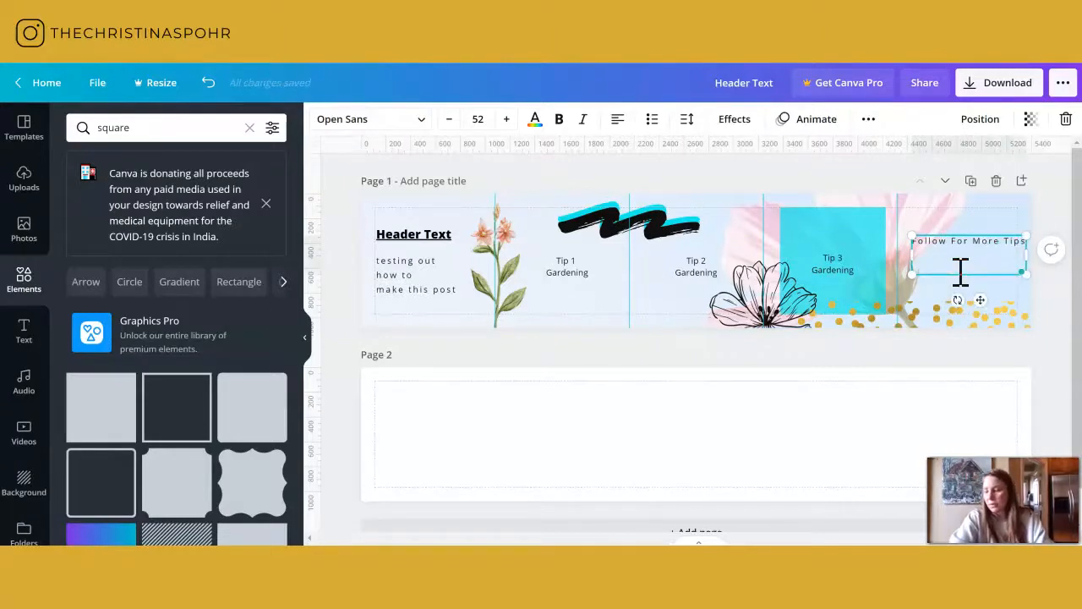
{"action": "type", "text": "Comment Be"}
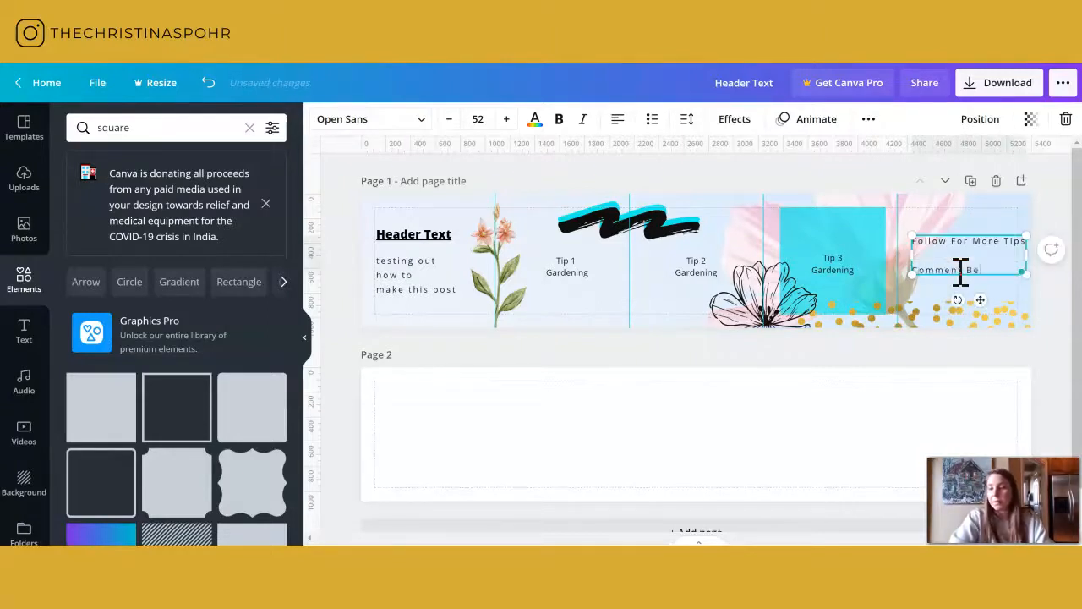
{"action": "type", "text": "low Your Favorite"}
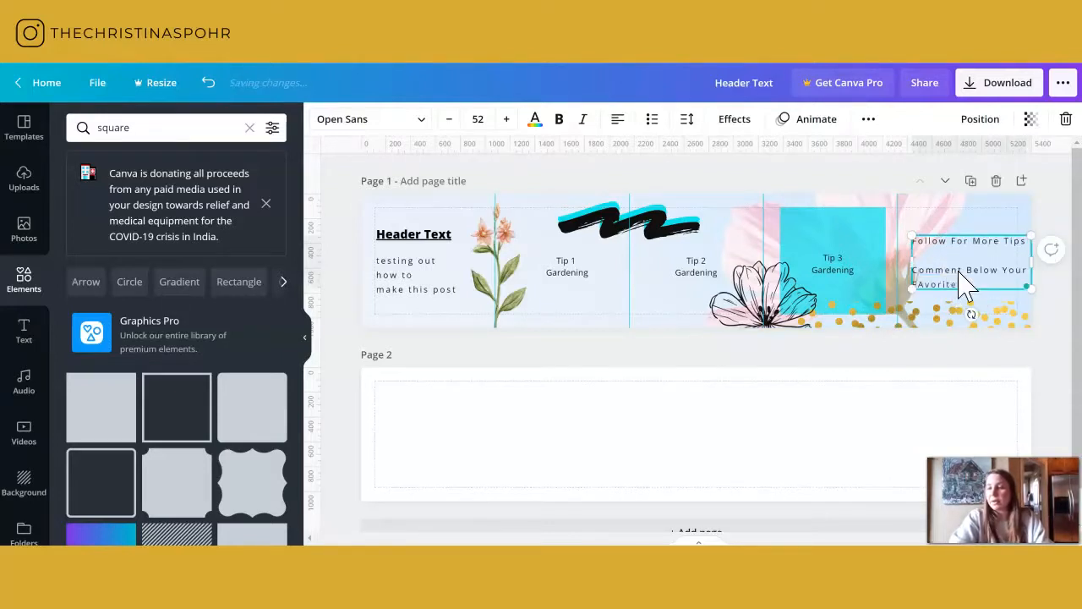
{"action": "type", "text": " Tip..."}
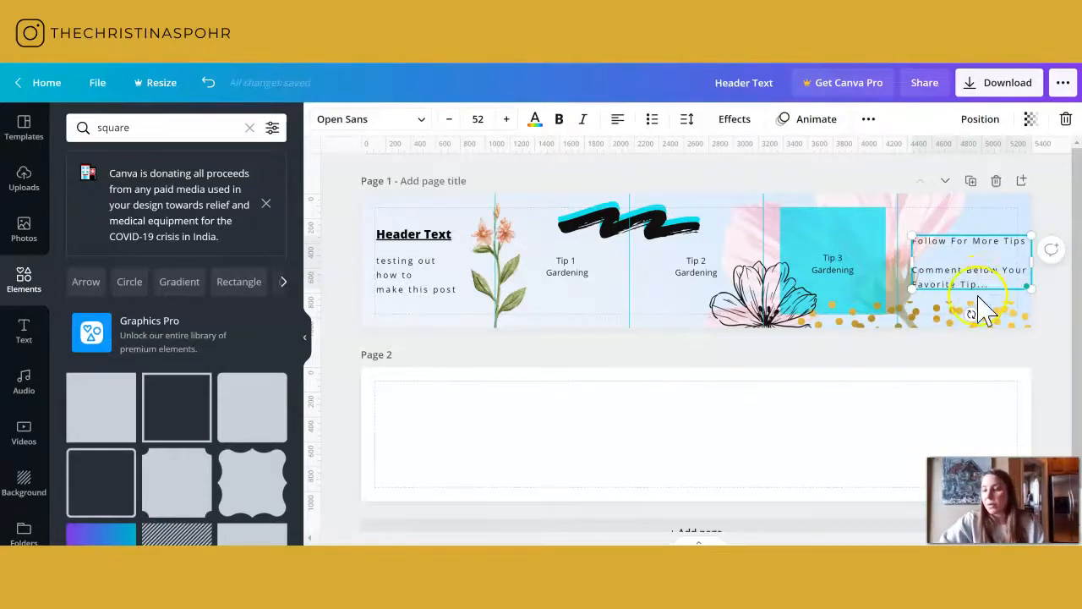
{"action": "left_click_drag", "start_coordinate": [1017, 266], "coordinate": [1002, 267]}
{"action": "left_click_drag", "start_coordinate": [992, 319], "coordinate": [992, 296]}
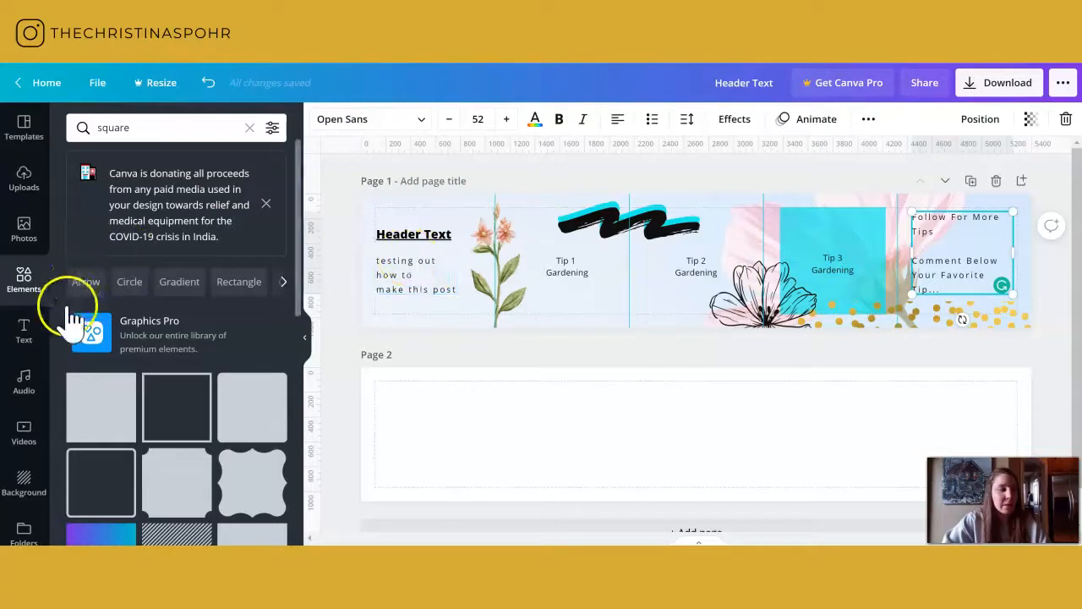
Add a small body text line with the account's Instagram handle and place it at the bottom of the first slide.
{"action": "left_click", "coordinate": [38, 334]}
{"action": "left_click", "coordinate": [121, 276]}
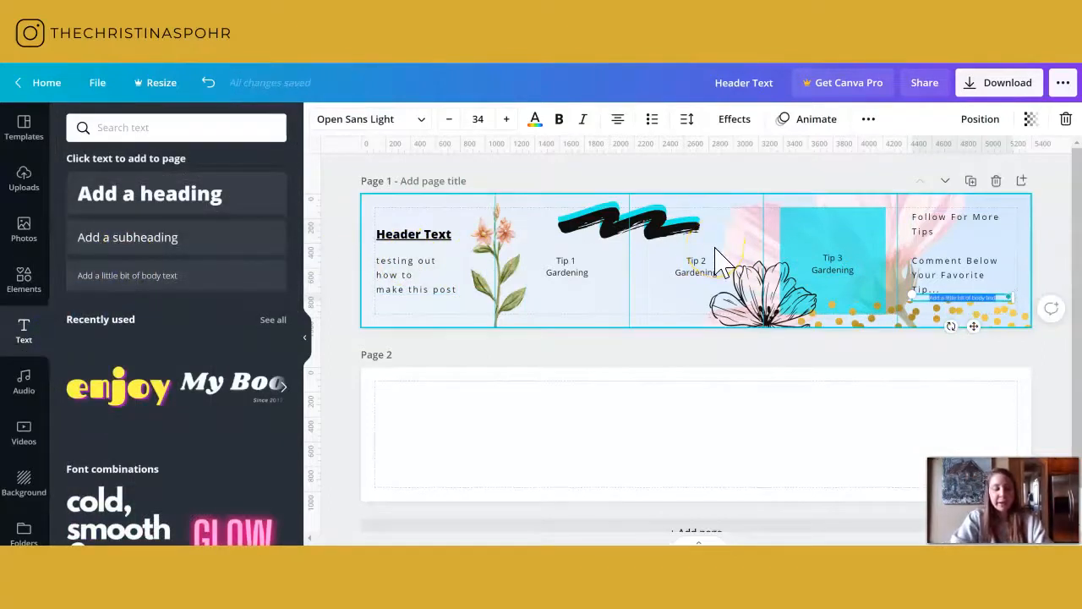
{"action": "left_click", "coordinate": [974, 326]}
{"action": "left_click_drag", "start_coordinate": [978, 328], "coordinate": [446, 354]}
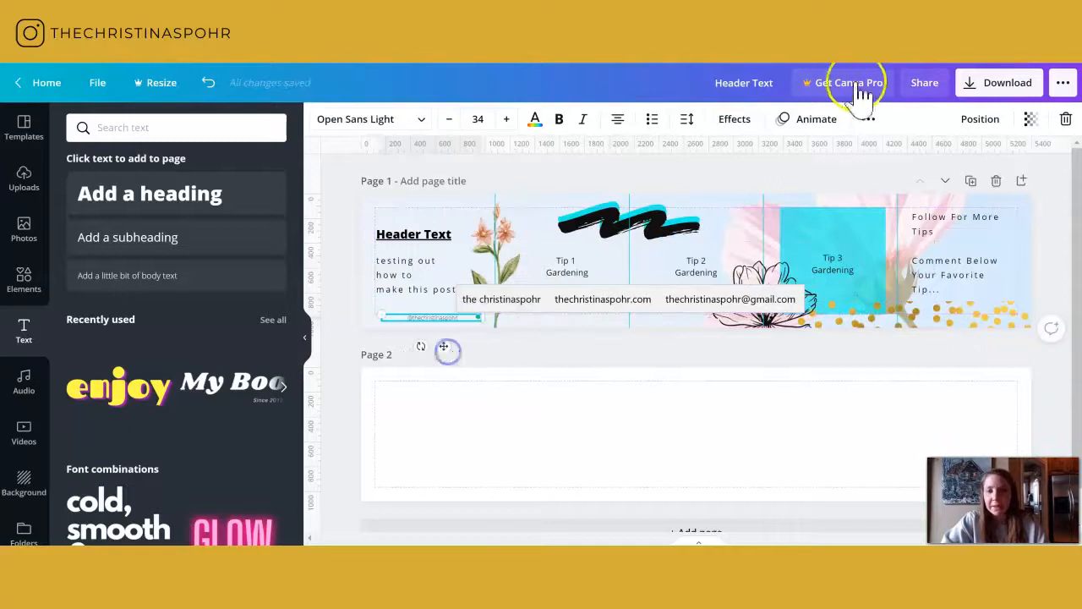
Duplicate the Instagram handle text and place the copy at the bottom of the second slide.
{"action": "left_click", "coordinate": [869, 118]}
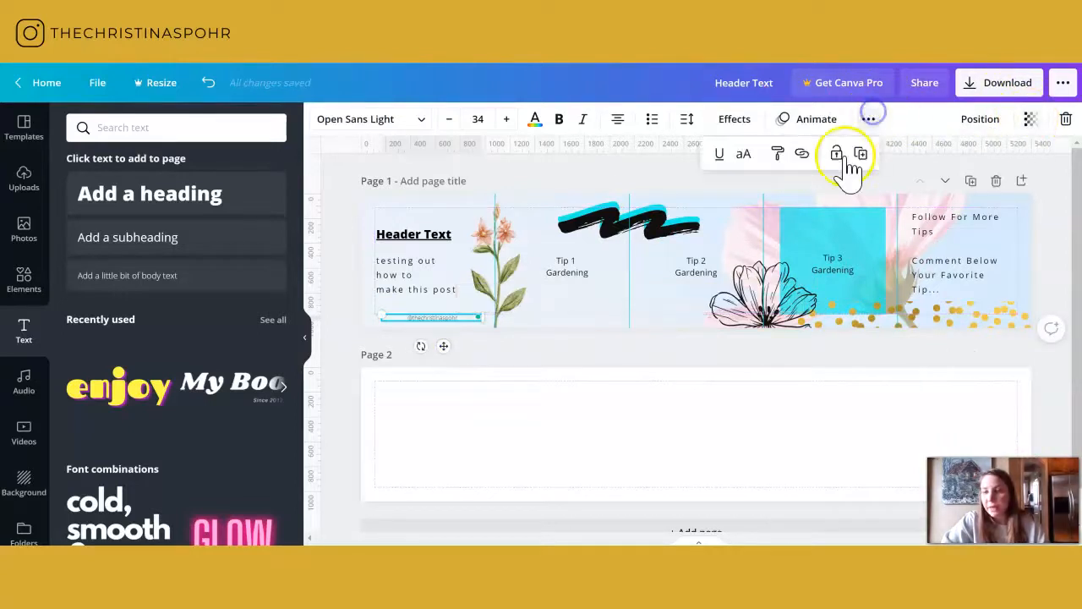
{"action": "left_click", "coordinate": [859, 155]}
{"action": "left_click_drag", "start_coordinate": [446, 346], "coordinate": [578, 343]}
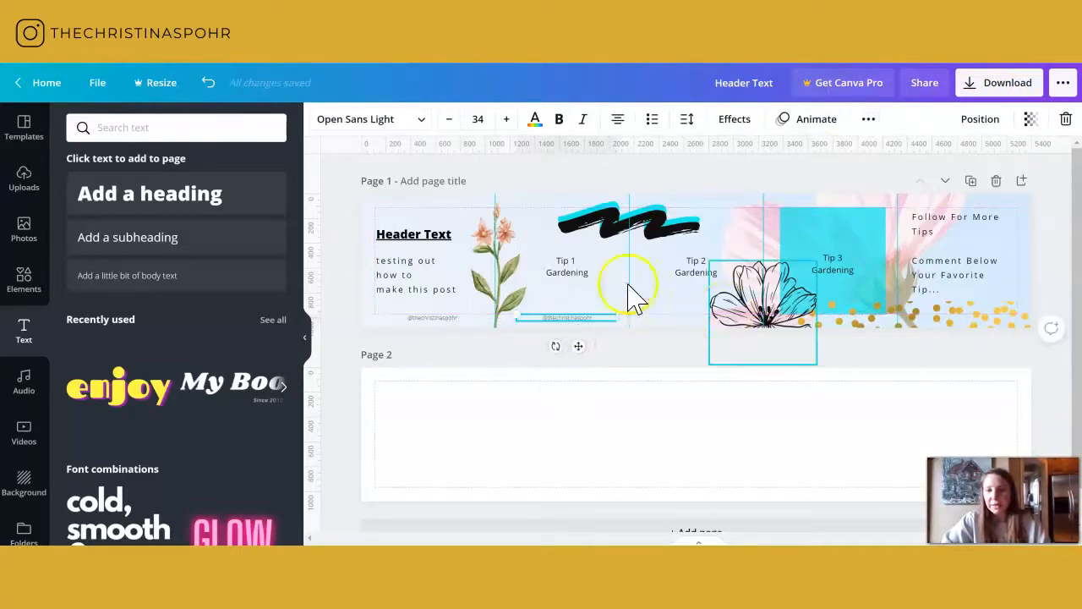
{"action": "left_click", "coordinate": [652, 356]}
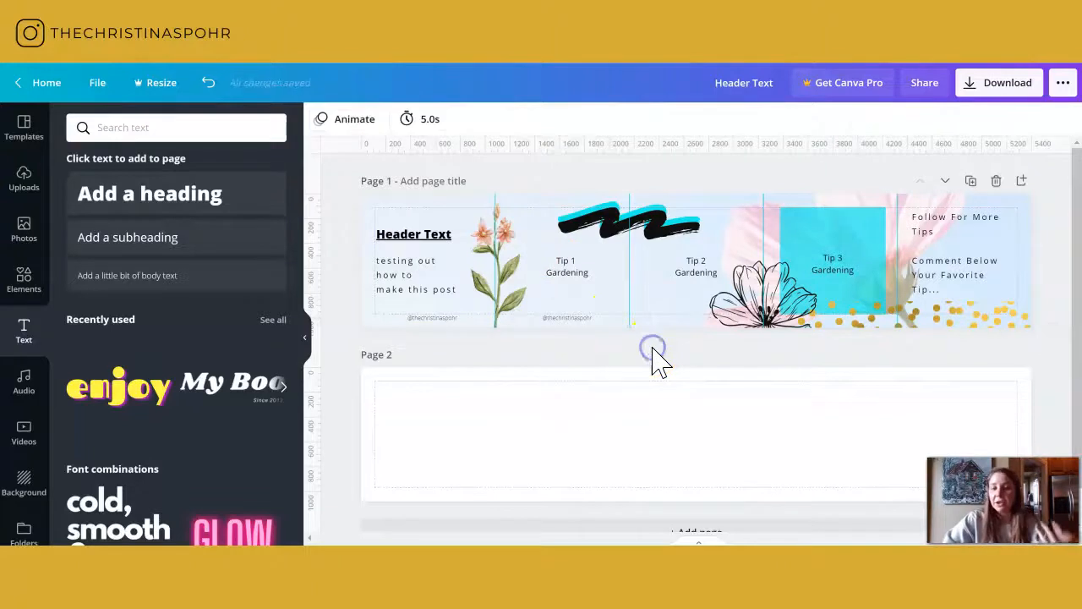
Duplicate the finished carousel page and delete the duplicate.
{"action": "left_click", "coordinate": [972, 182]}
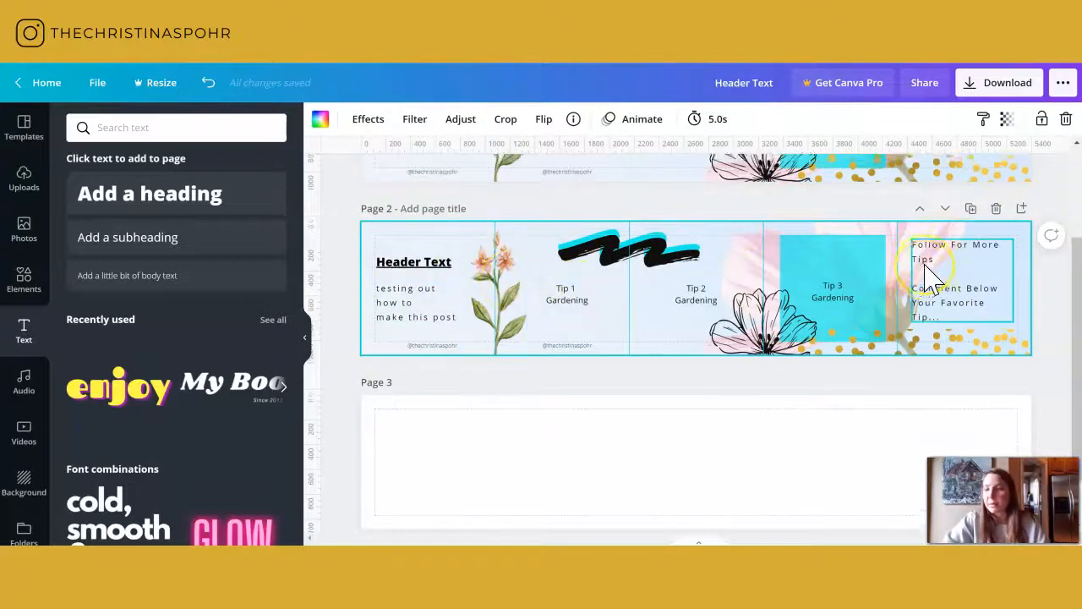
{"action": "scroll", "coordinate": [930, 275], "scroll_direction": "up", "scroll_amount": 1}
{"action": "left_click", "coordinate": [997, 279]}
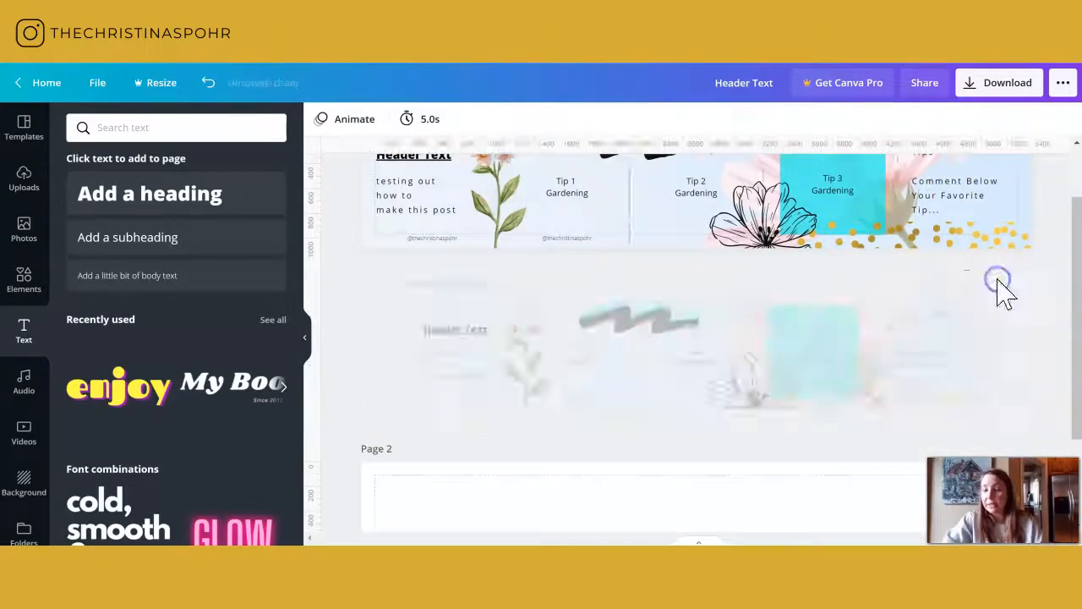
{"action": "left_click", "coordinate": [728, 311]}
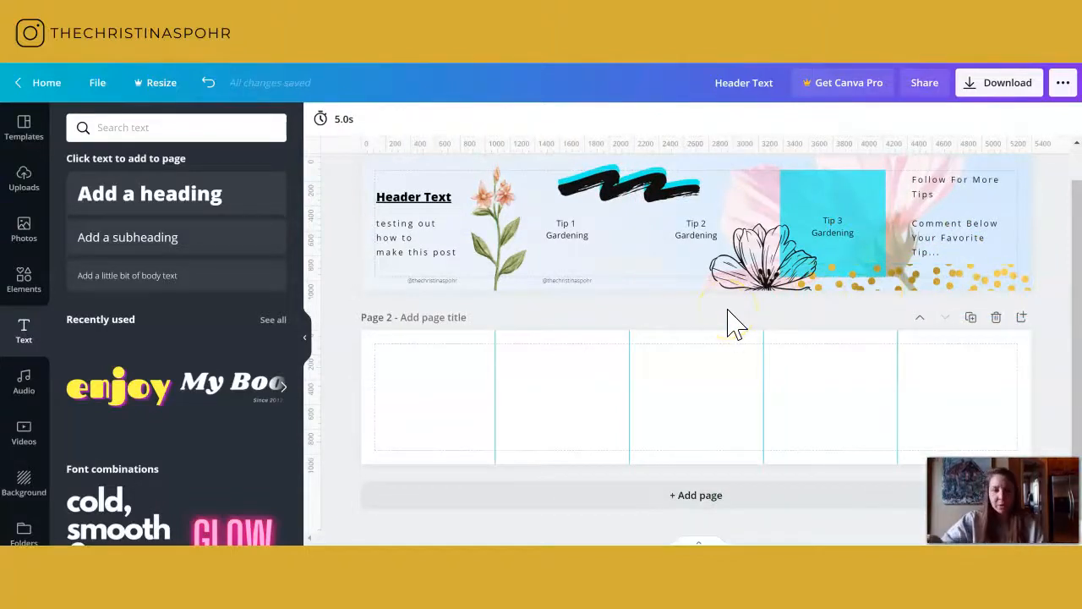
{"action": "left_click", "coordinate": [748, 264]}
{"action": "scroll", "coordinate": [749, 279], "scroll_direction": "up", "scroll_amount": 1}
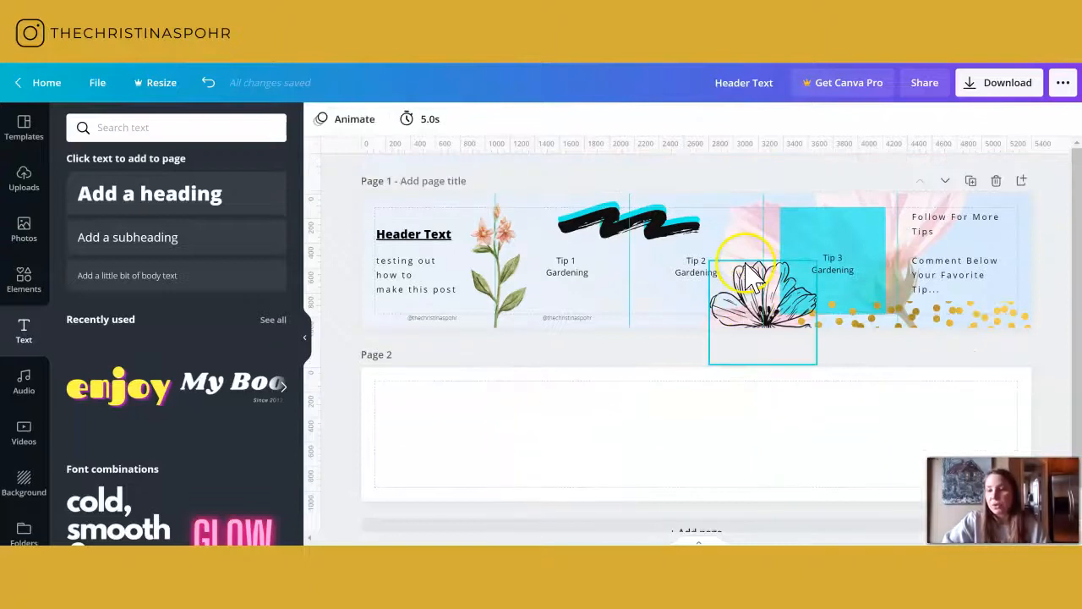
Download only page 1 of the design as a PNG.
{"action": "left_click", "coordinate": [986, 88]}
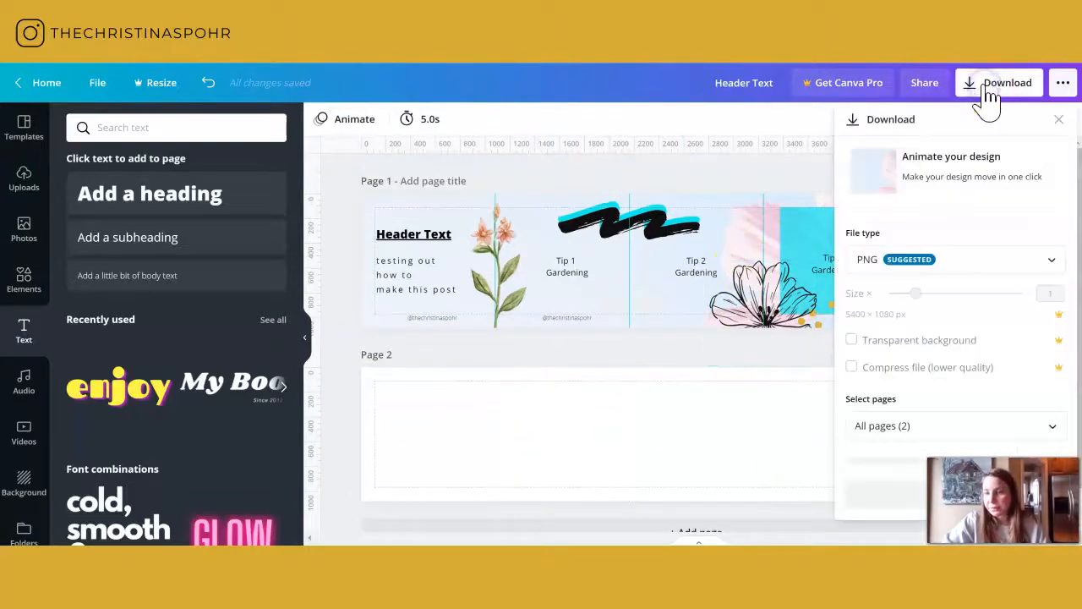
{"action": "left_click", "coordinate": [904, 426]}
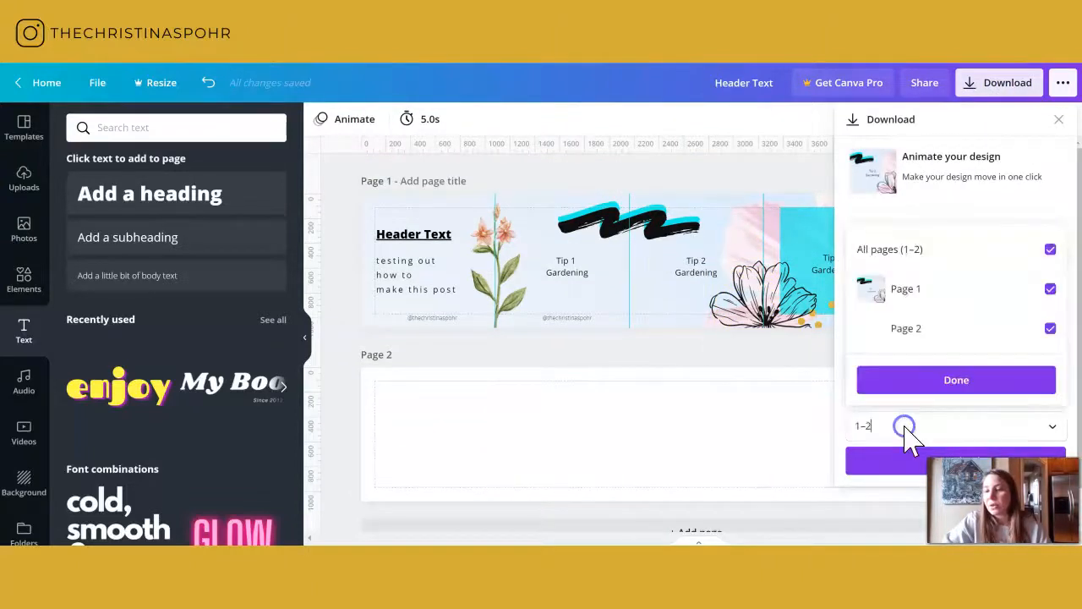
{"action": "left_click", "coordinate": [1051, 290]}
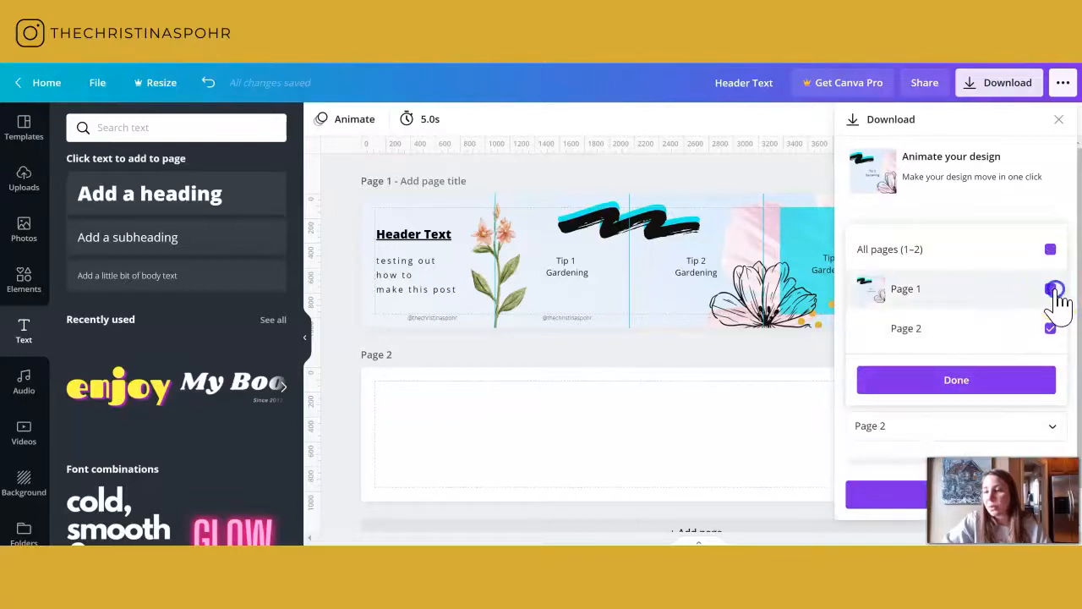
{"action": "left_click", "coordinate": [1051, 327]}
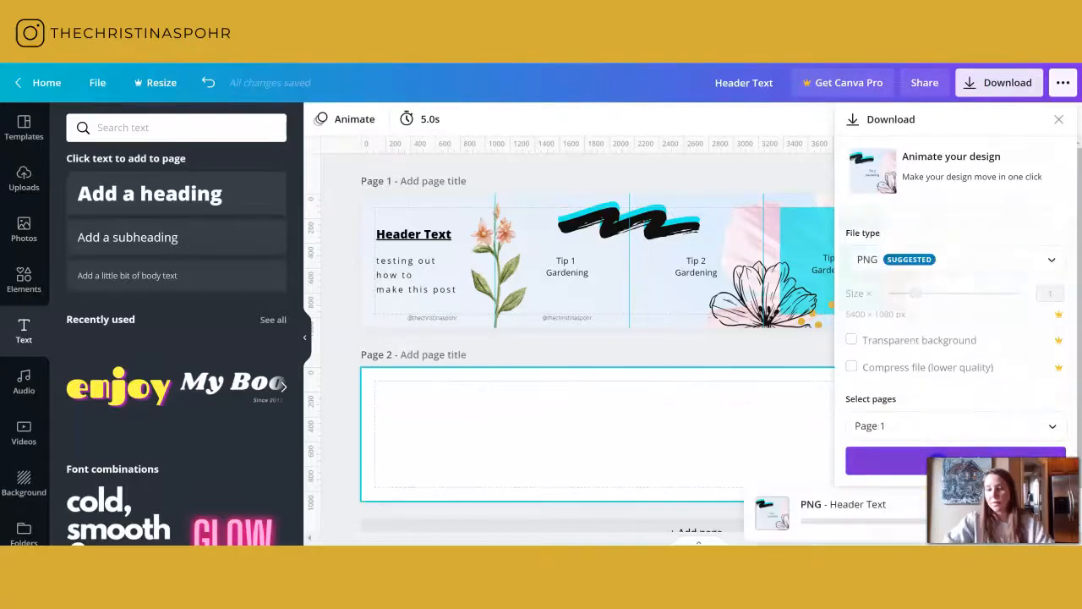
{"action": "left_click", "coordinate": [938, 457]}
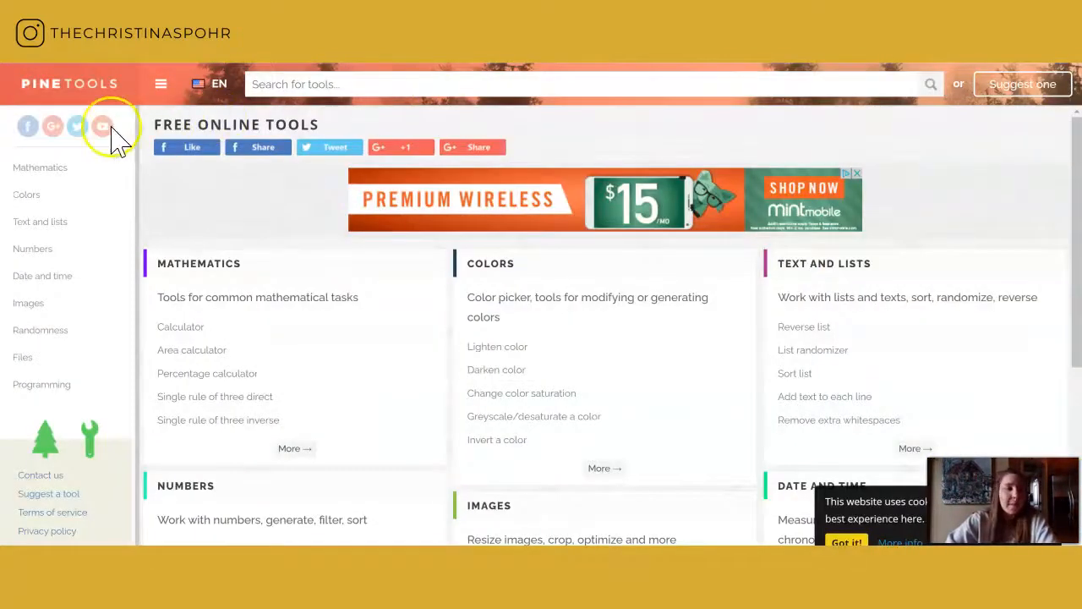
In PineTools, search for "split", open the image splitting tool and load Header Text.png as the input image.
{"action": "left_click", "coordinate": [307, 85]}
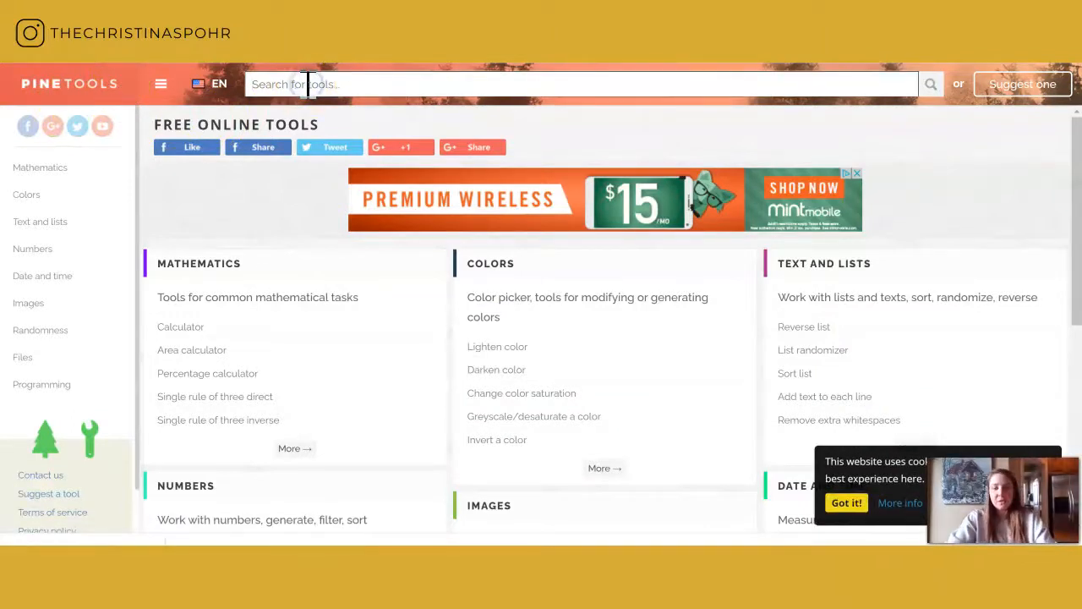
{"action": "type", "text": "split"}
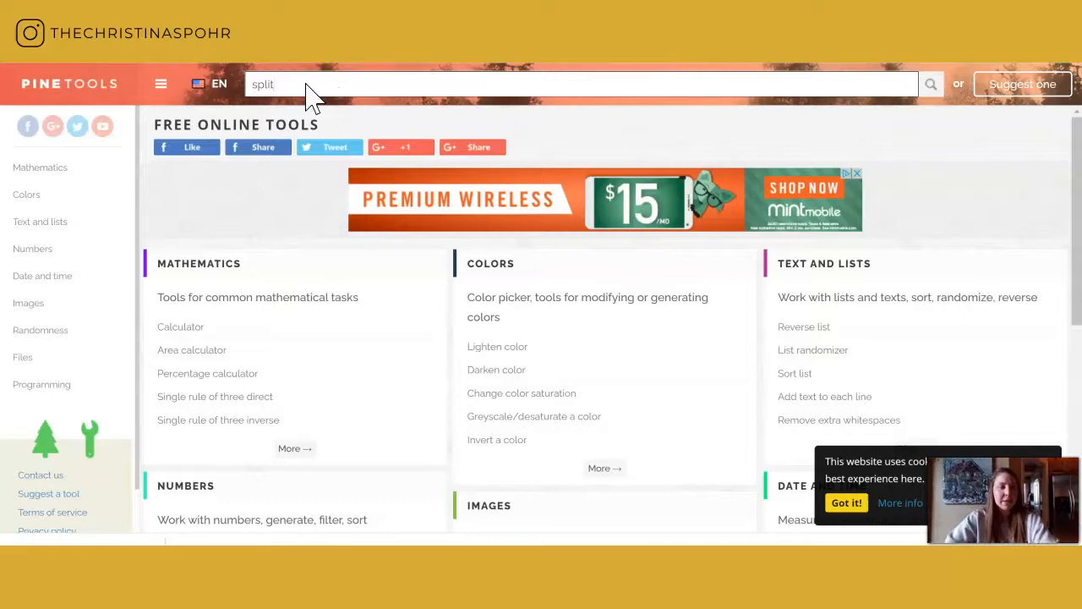
{"action": "key", "text": "Return"}
{"action": "left_click", "coordinate": [212, 262]}
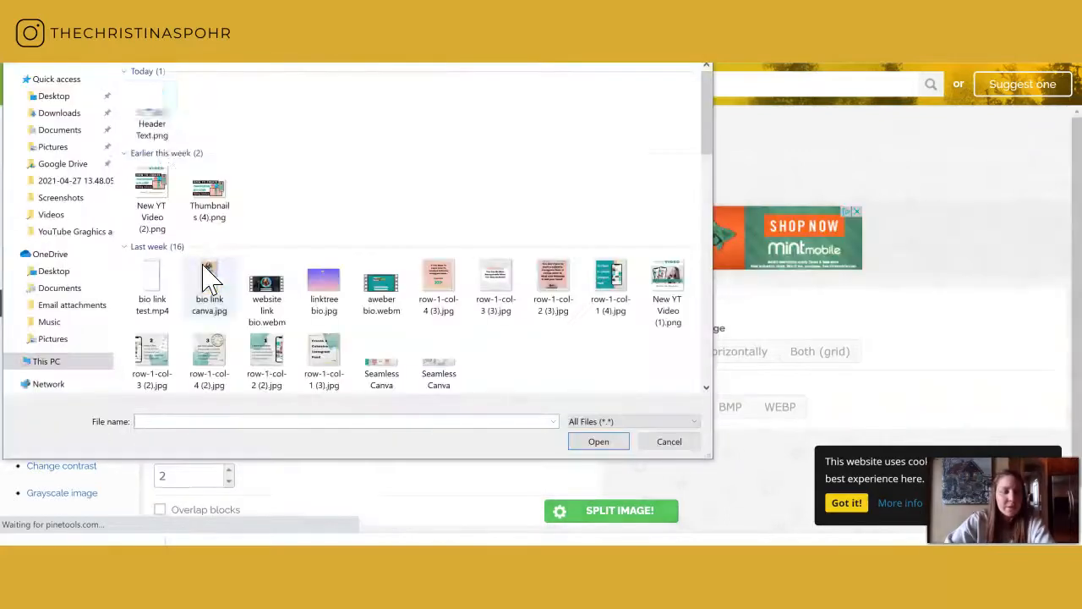
{"action": "left_click", "coordinate": [149, 109]}
{"action": "left_click", "coordinate": [578, 438]}
Split the loaded image horizontally into 5 blocks of equal width.
{"action": "scroll", "coordinate": [603, 451], "scroll_direction": "down", "scroll_amount": 2}
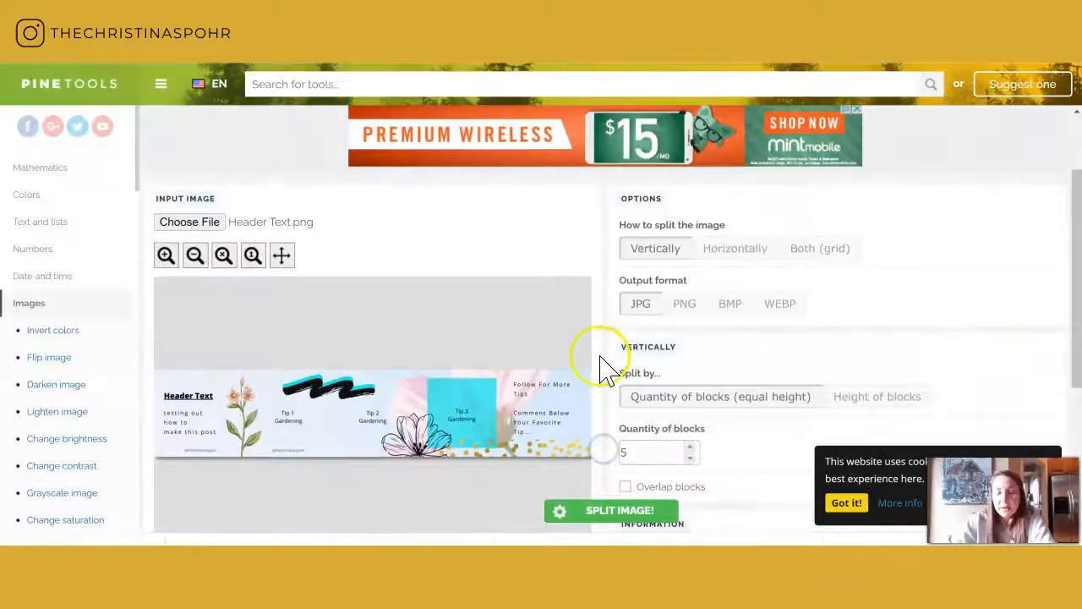
{"action": "left_click", "coordinate": [735, 254]}
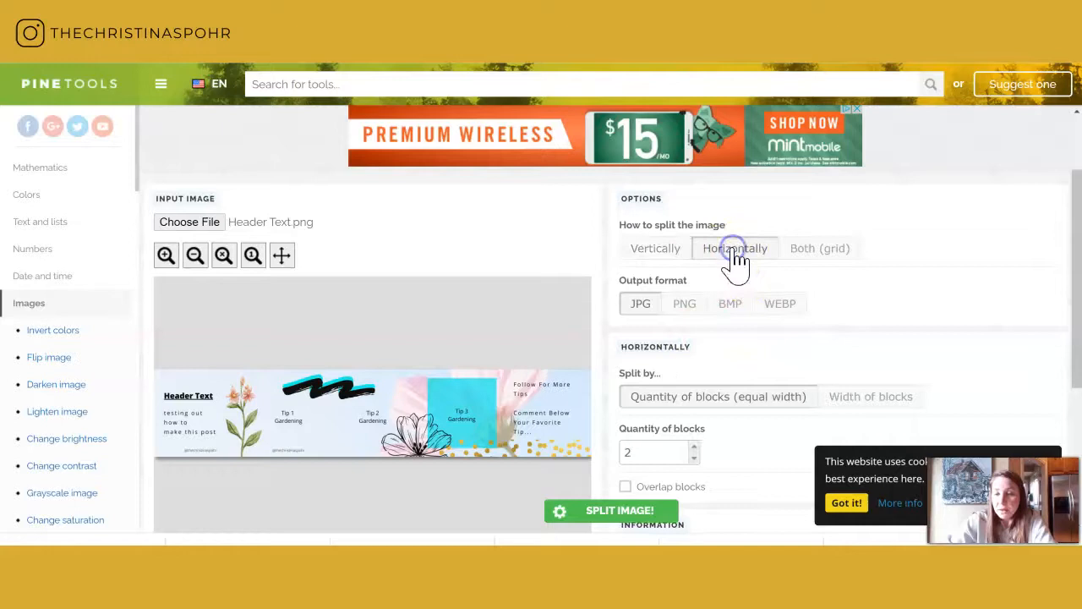
{"action": "scroll", "coordinate": [670, 385], "scroll_direction": "down", "scroll_amount": 1}
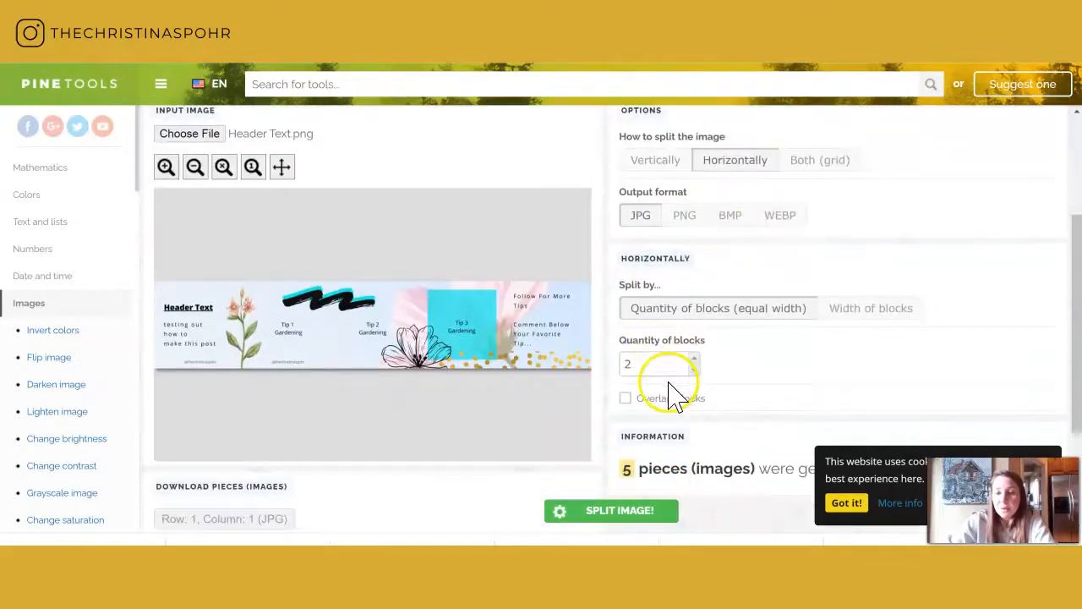
{"action": "left_click", "coordinate": [691, 361]}
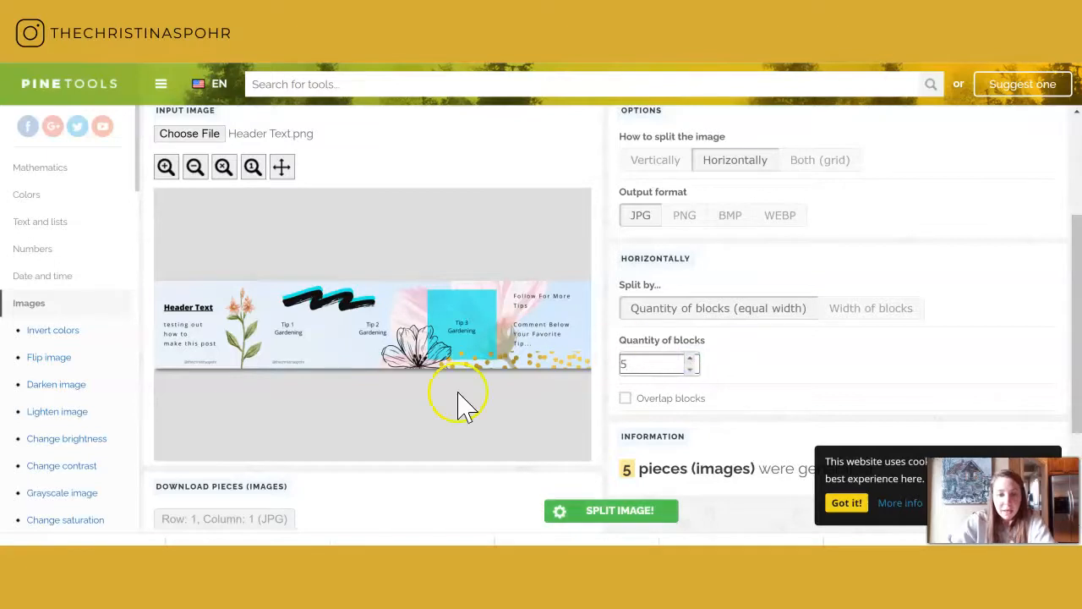
{"action": "scroll", "coordinate": [457, 403], "scroll_direction": "down", "scroll_amount": 2}
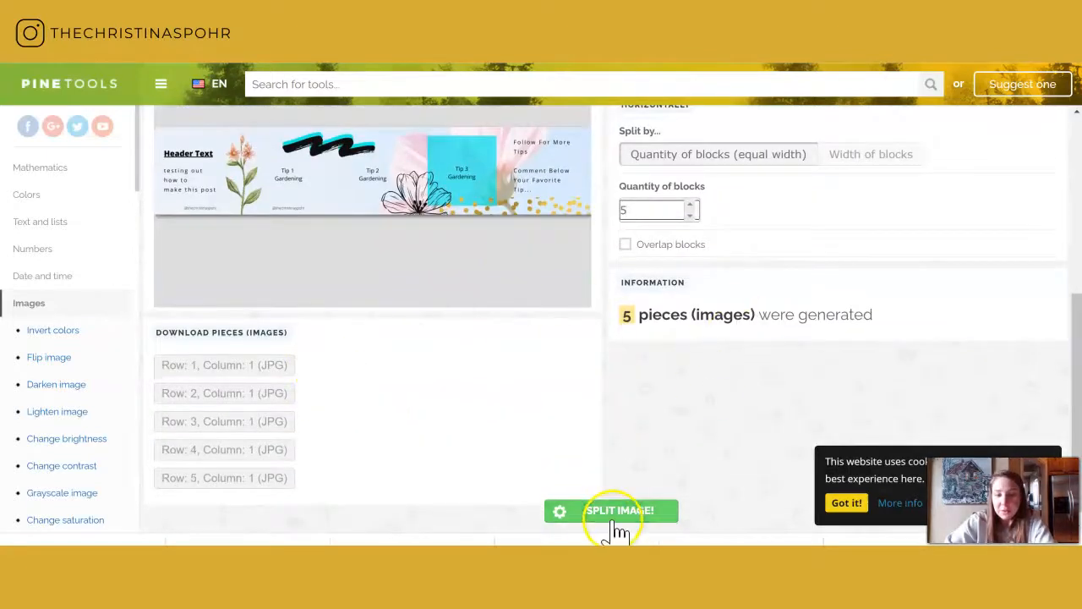
{"action": "left_click", "coordinate": [625, 518]}
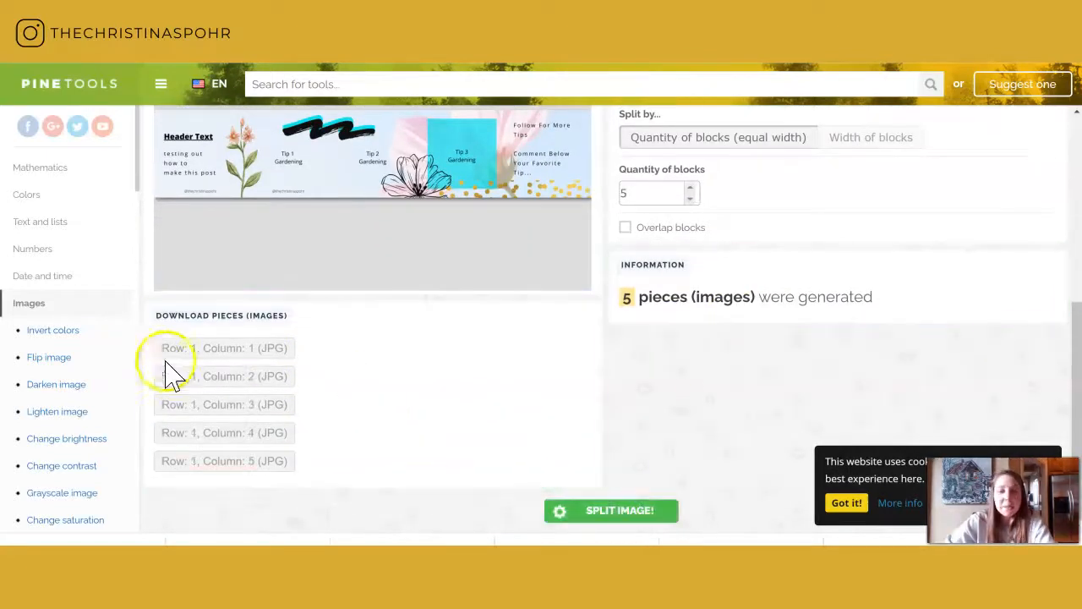
Download all five generated pieces, row 1 columns 1 to 5, as JPG images.
{"action": "left_click", "coordinate": [226, 348]}
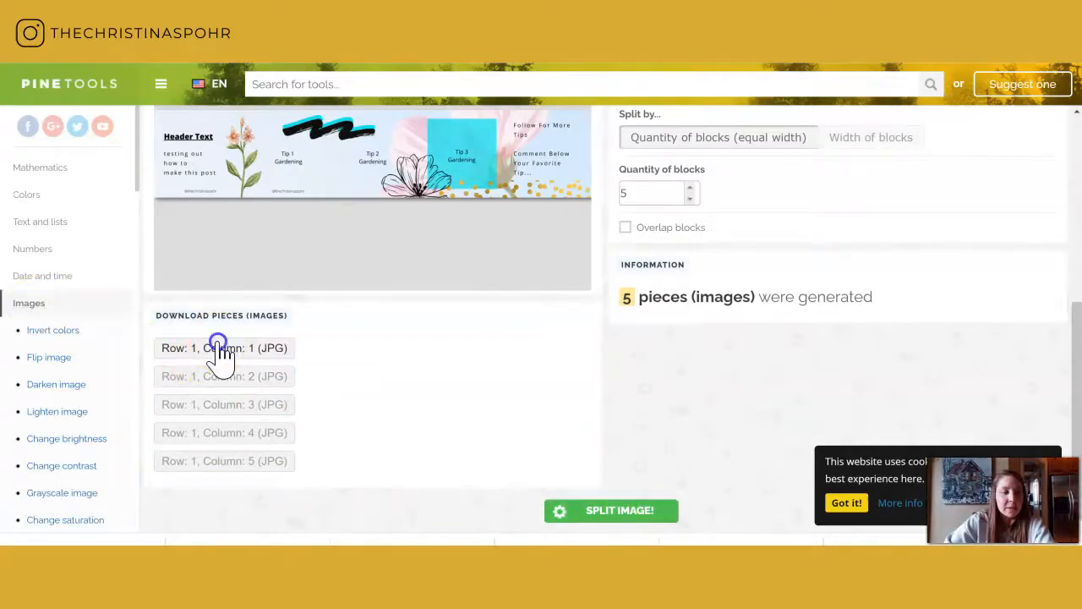
{"action": "left_click", "coordinate": [220, 404]}
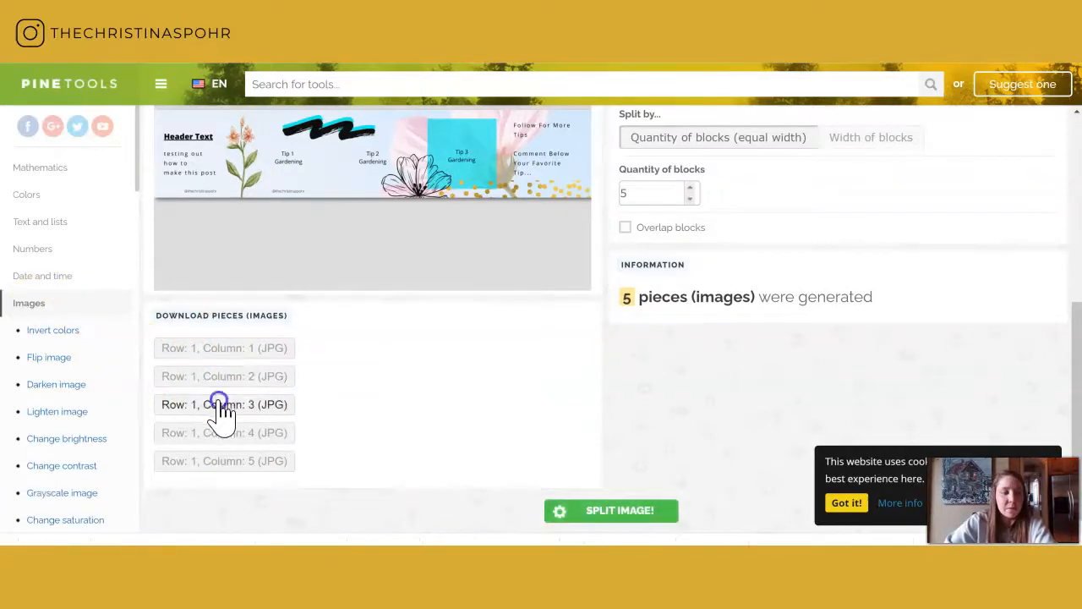
{"action": "left_click", "coordinate": [225, 432]}
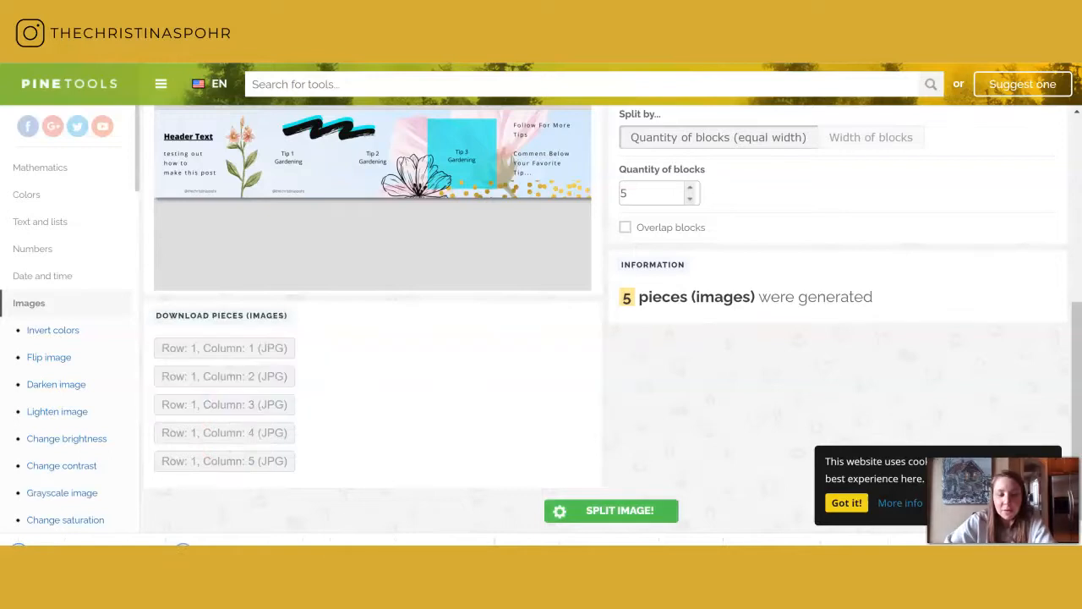
Switch to File Explorer, open the Downloads folder and look through the downloaded row-1 carousel pieces in column order.
{"action": "key", "text": "super+e"}
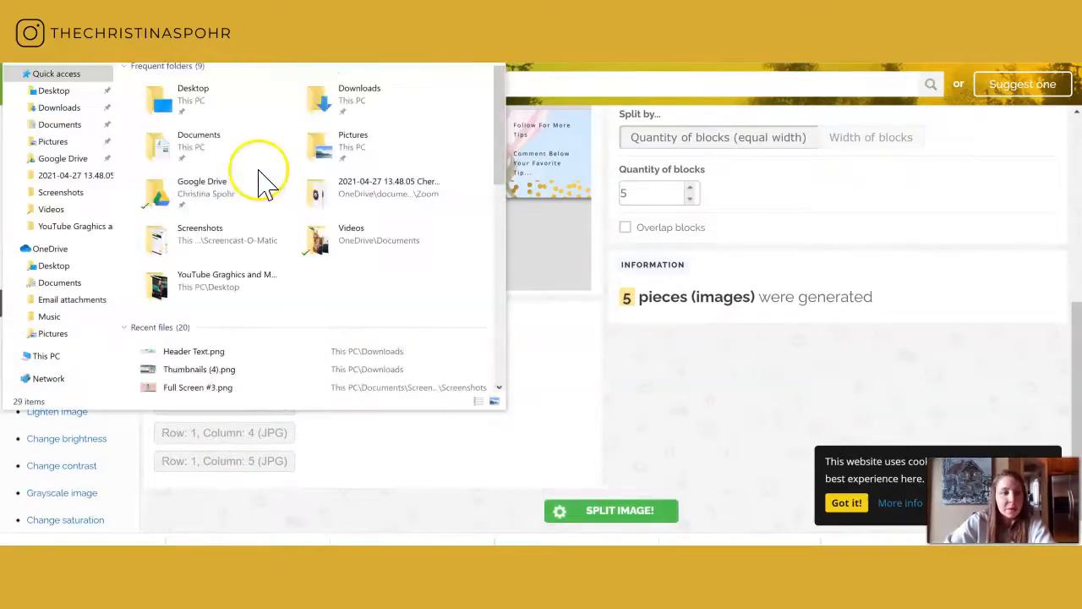
{"action": "left_click", "coordinate": [72, 112]}
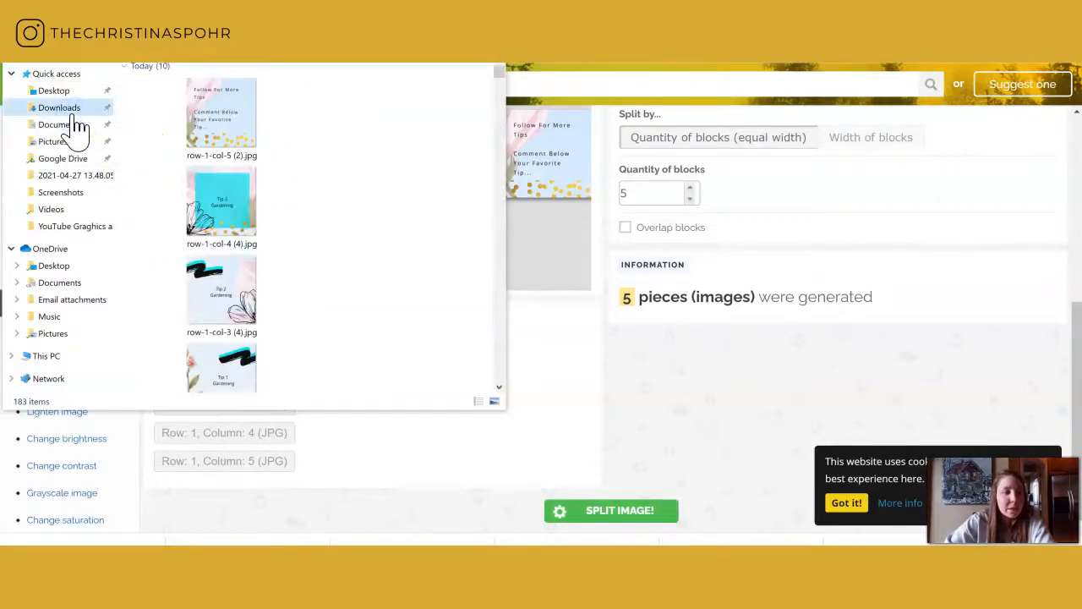
{"action": "left_click", "coordinate": [222, 123]}
{"action": "scroll", "coordinate": [243, 279], "scroll_direction": "down", "scroll_amount": 3}
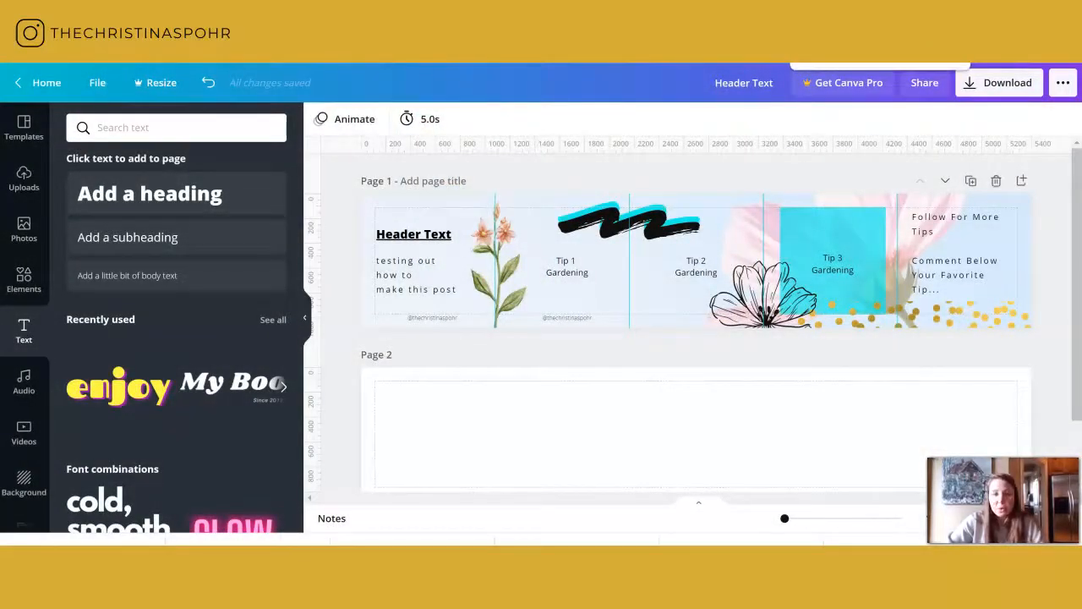
{"action": "left_click", "coordinate": [652, 301]}
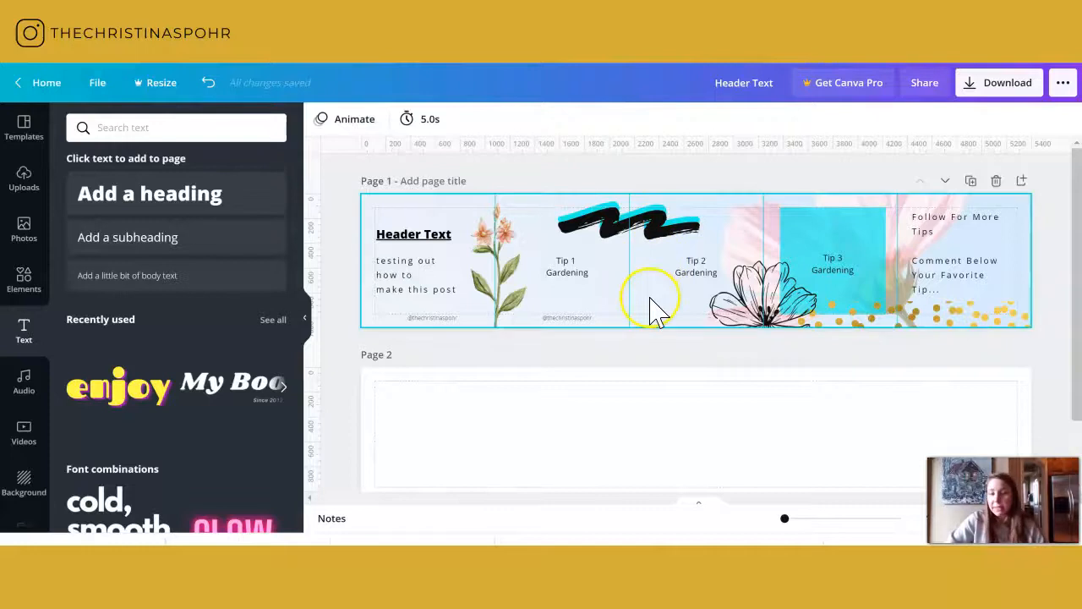